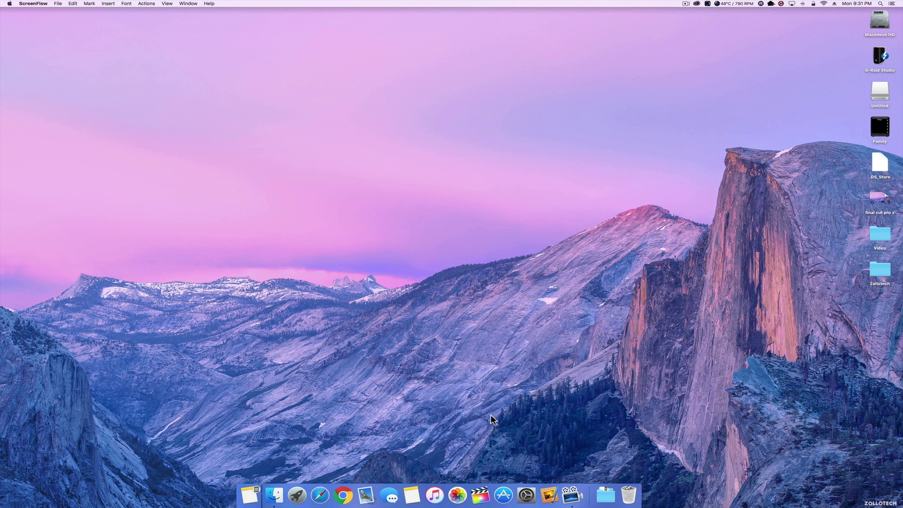
# Launch Final Cut Pro from the Dock.
pyautogui.click(482, 495)
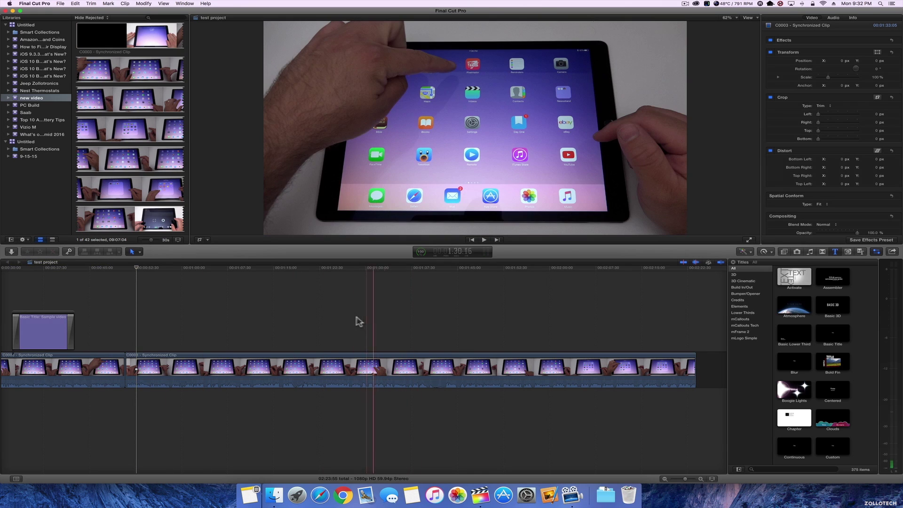
# Preview clip C0002 in Media Import and set a new event named 'xbox one test footage'.
pyautogui.click(12, 252)
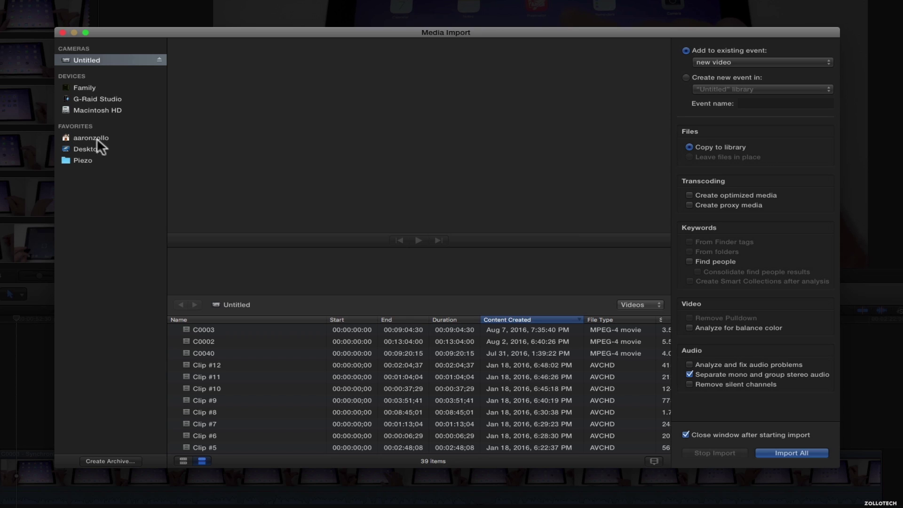
pyautogui.click(236, 341)
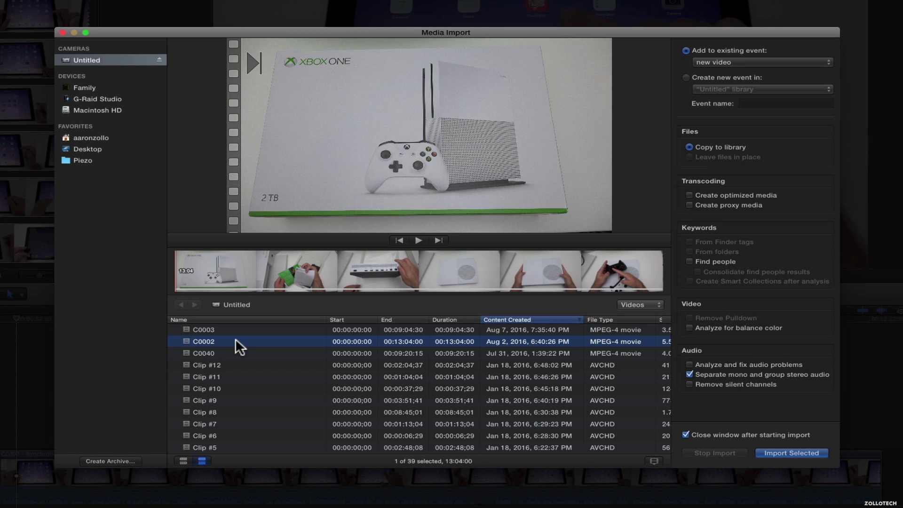
pyautogui.click(294, 276)
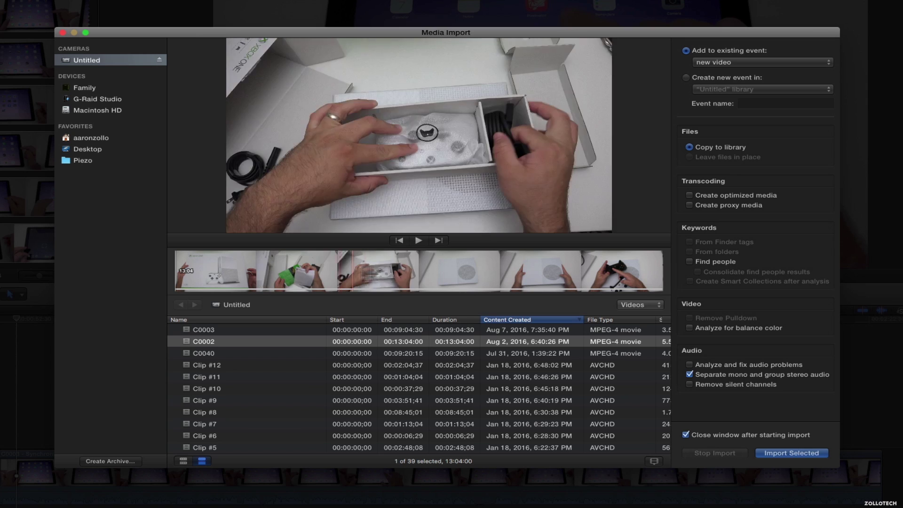
pyautogui.click(657, 306)
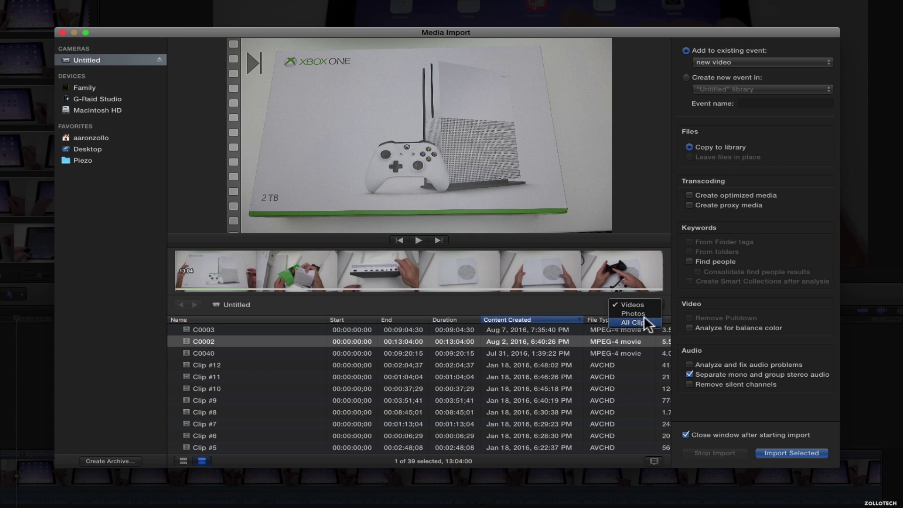
pyautogui.click(588, 307)
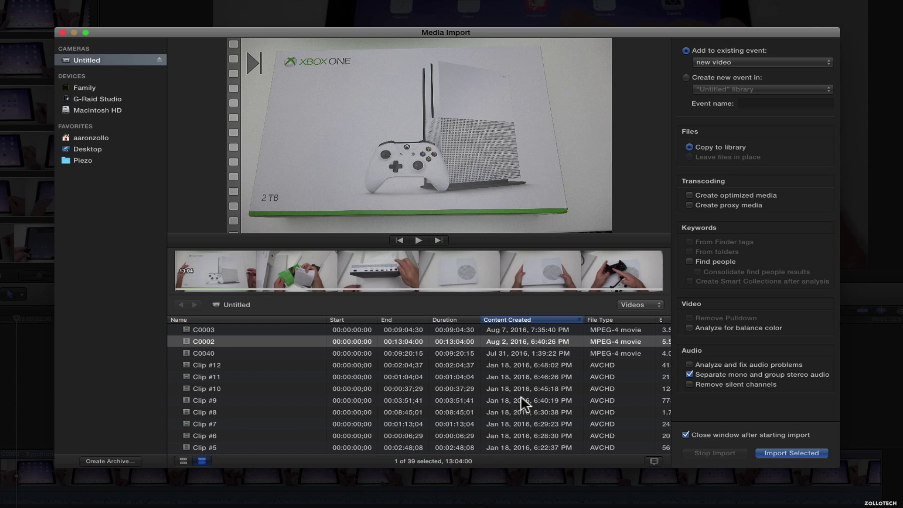
pyautogui.click(187, 459)
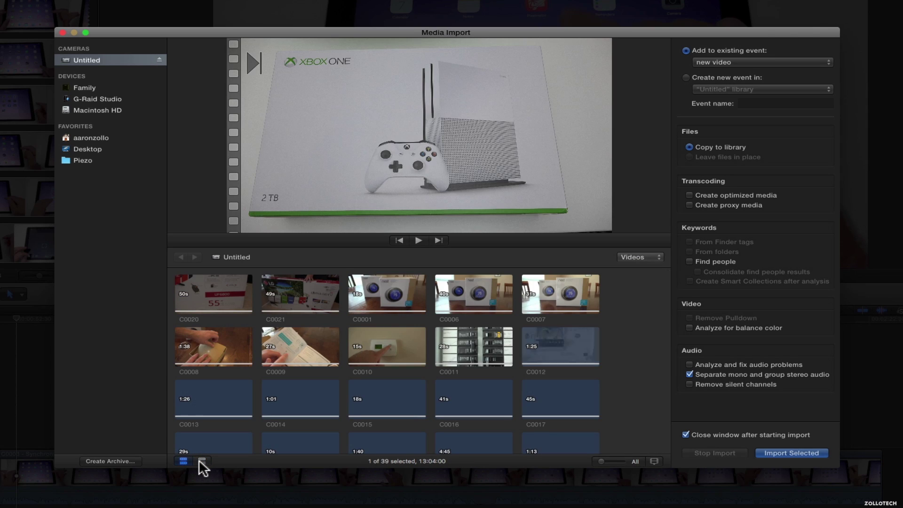
pyautogui.click(202, 462)
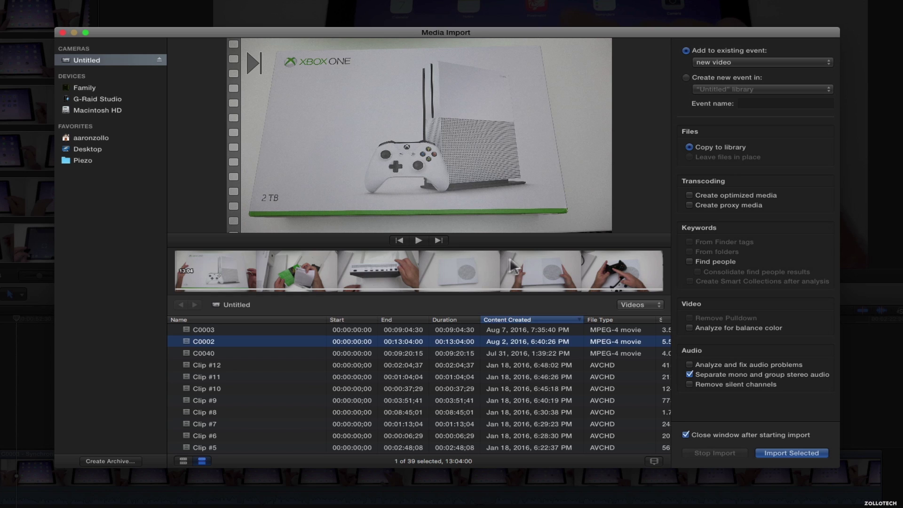
pyautogui.click(458, 259)
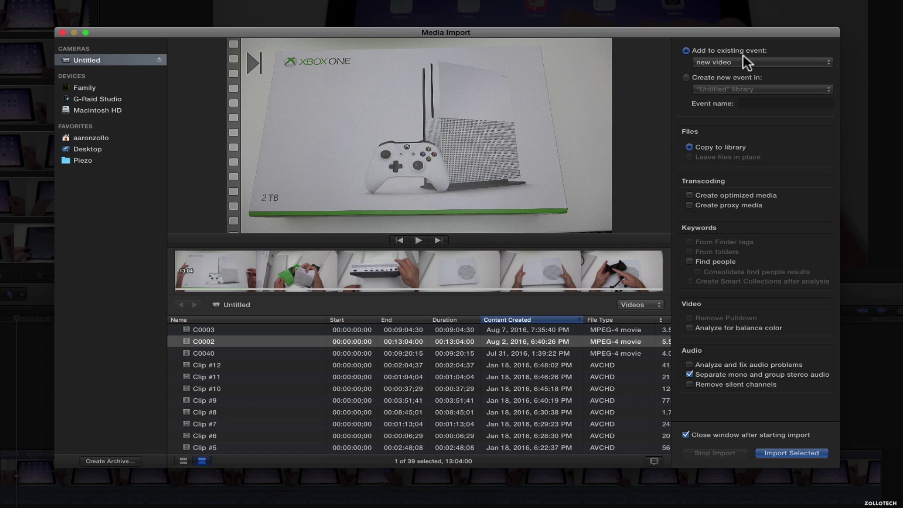
pyautogui.click(737, 75)
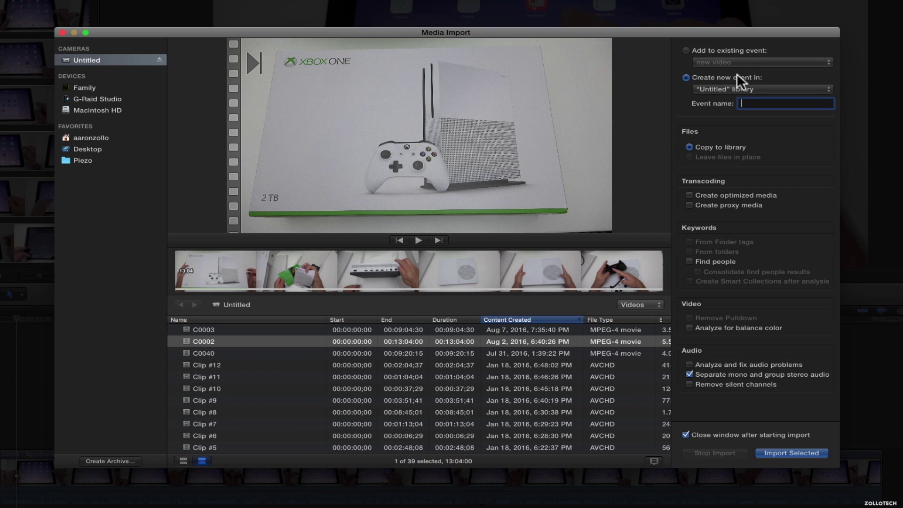
pyautogui.write('xbox one test footage')
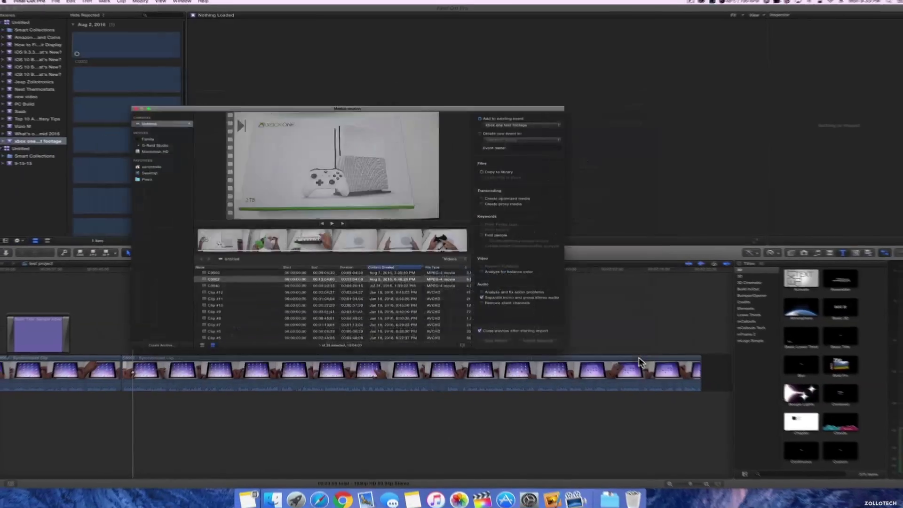
# Import the selected C0002 clip into the new 'xbox one test footage' event.
pyautogui.click(709, 403)
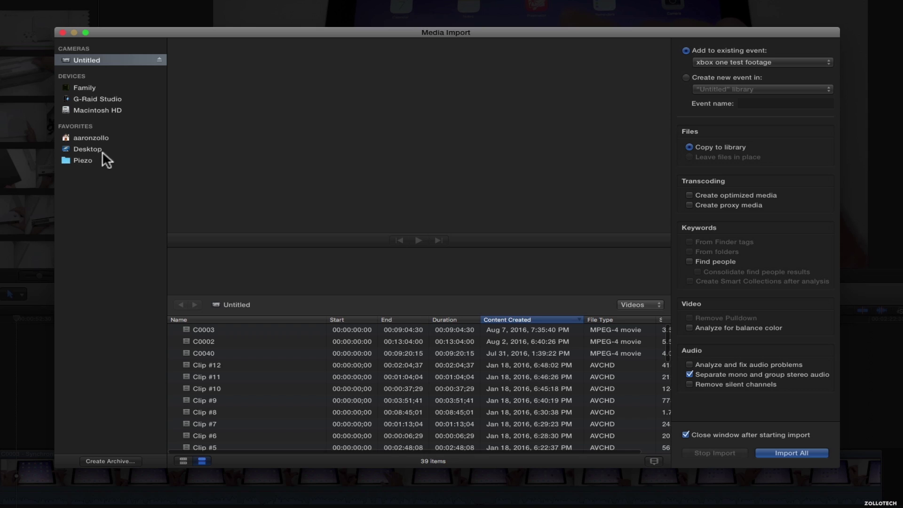
# Select the 'XBOX One S Unboxing and Comparison' file in the Piezo folder for import.
pyautogui.click(83, 161)
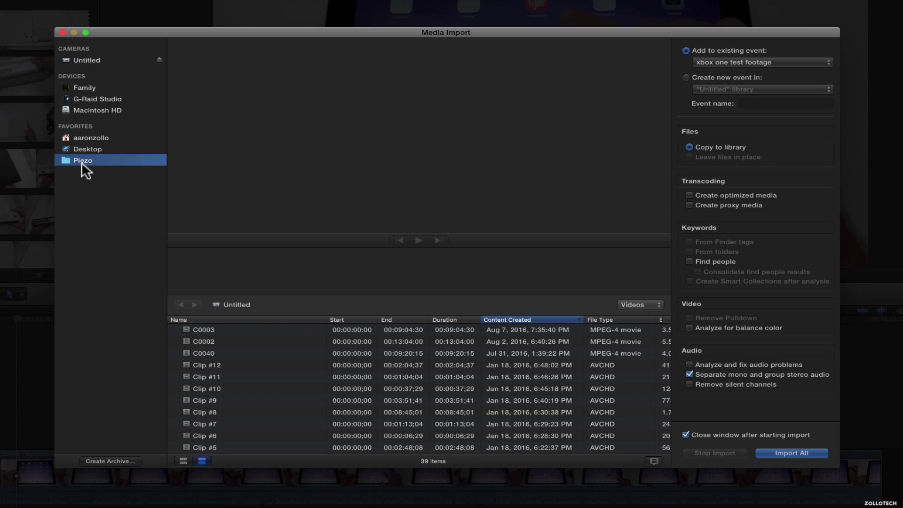
pyautogui.click(252, 342)
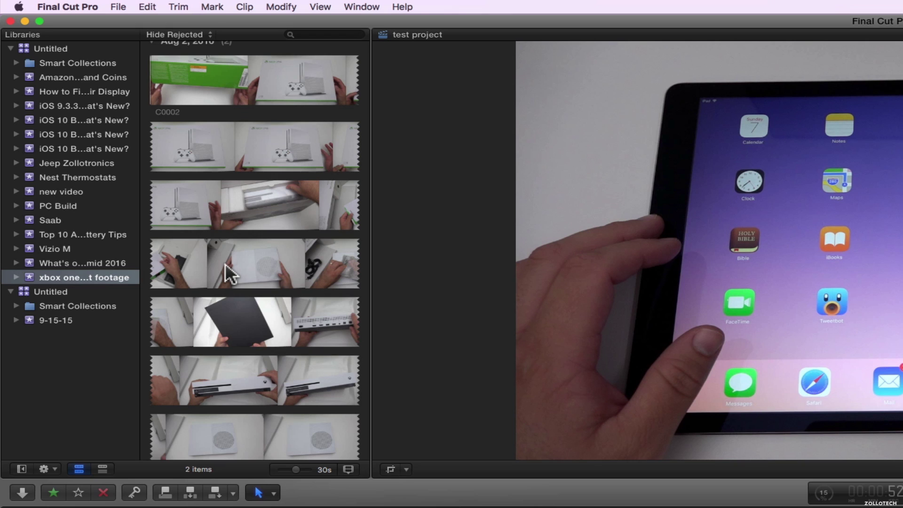
pyautogui.scroll(-8, 247, 293)
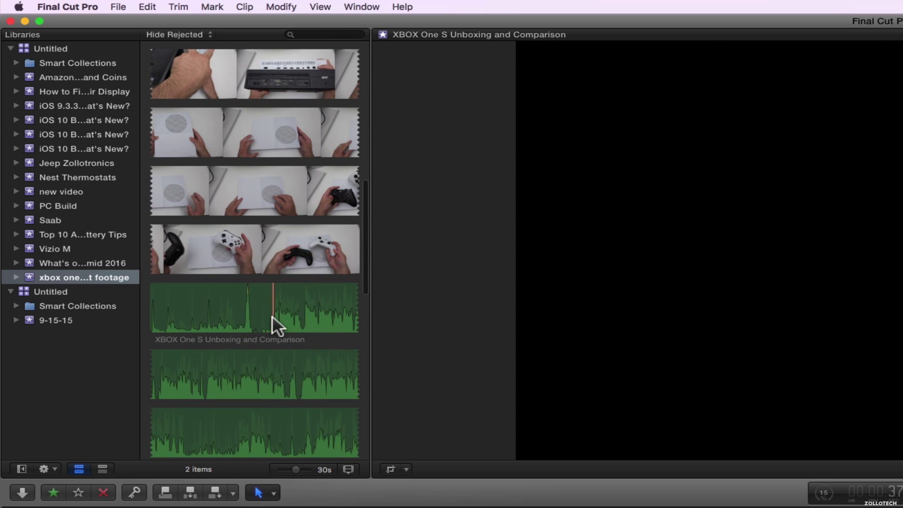
pyautogui.scroll(8, 273, 315)
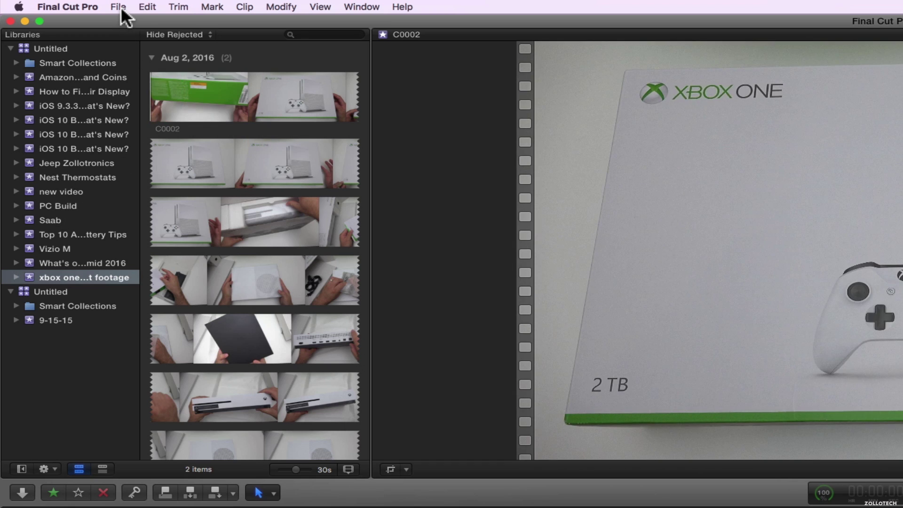
# Create a new project named 'xbox one test video' in the event.
pyautogui.click(118, 4)
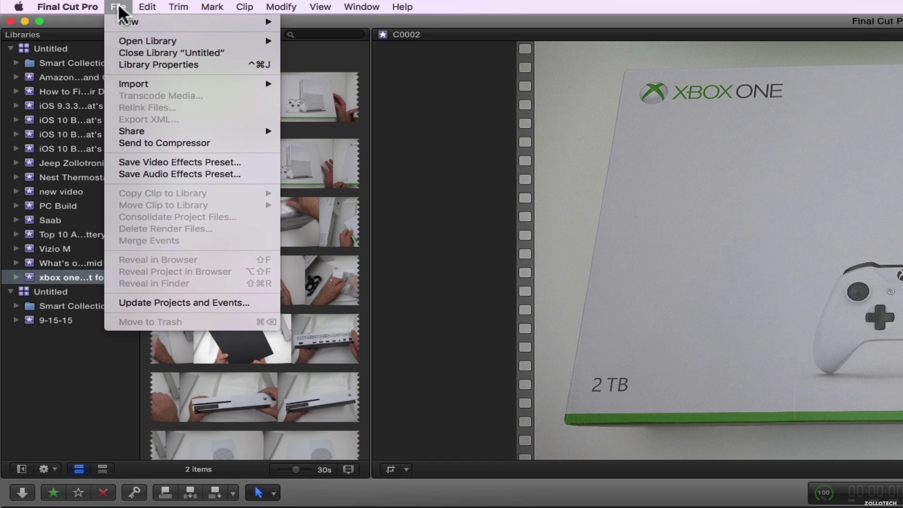
pyautogui.moveTo(137, 24)
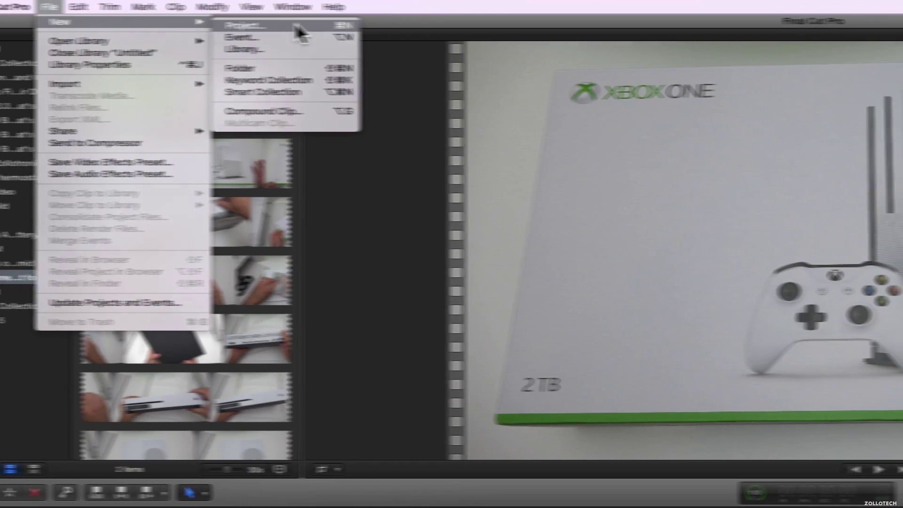
pyautogui.click(367, 28)
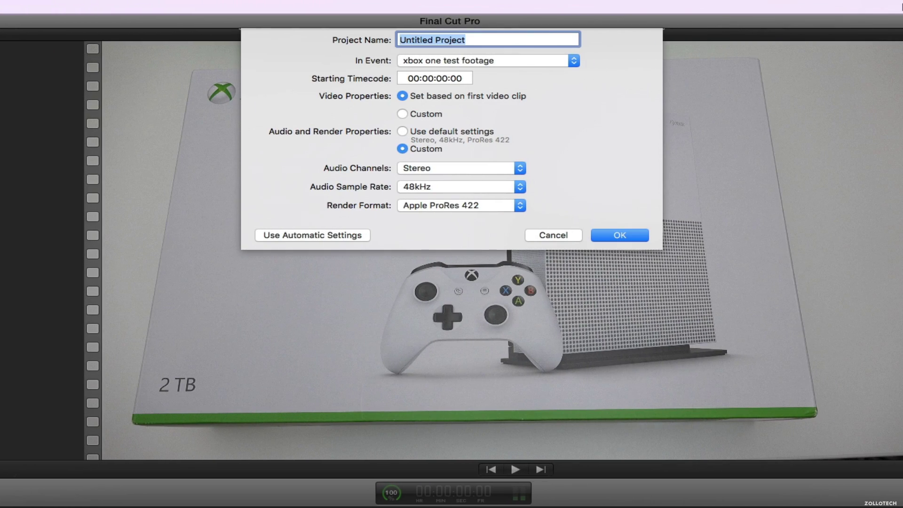
pyautogui.write('xbox one test')
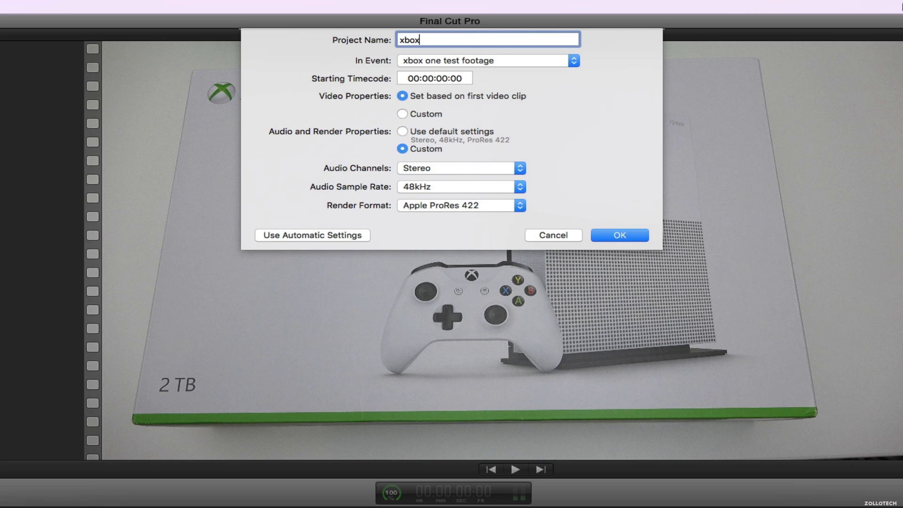
pyautogui.write(' vid')
pyautogui.press('BackSpace')
pyautogui.write('ideo')
pyautogui.click(618, 232)
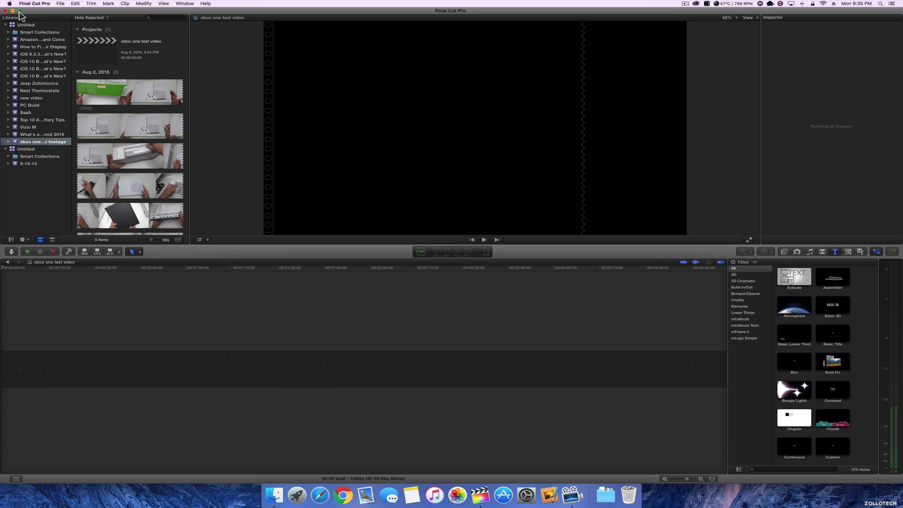
# Make the editor full screen and drag a browser clip toward the empty project.
pyautogui.click(21, 11)
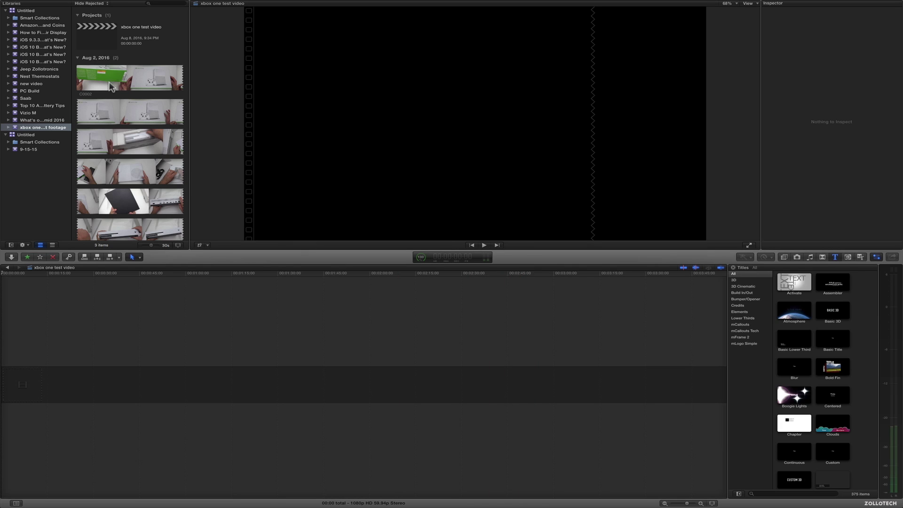
pyautogui.scroll(-4, 114, 94)
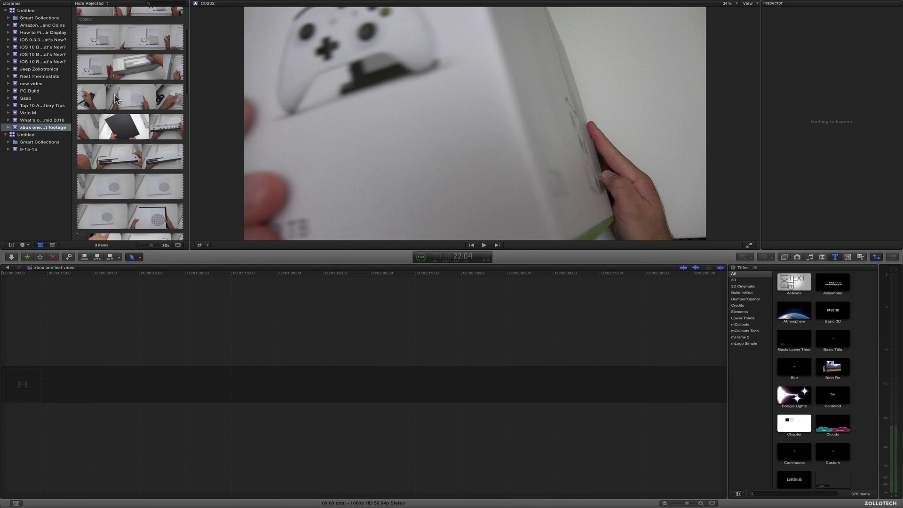
pyautogui.moveTo(123, 95); pyautogui.dragTo(150, 272)
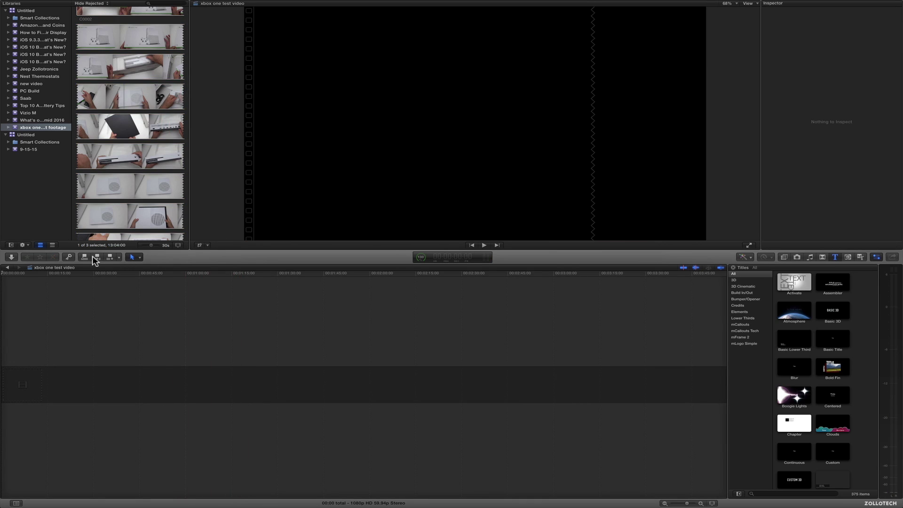
pyautogui.scroll(-5, 135, 112)
pyautogui.scroll(-5, 135, 112)
# Synchronize clip C0002 with the audio recording into one synchronized clip.
pyautogui.click(146, 84)
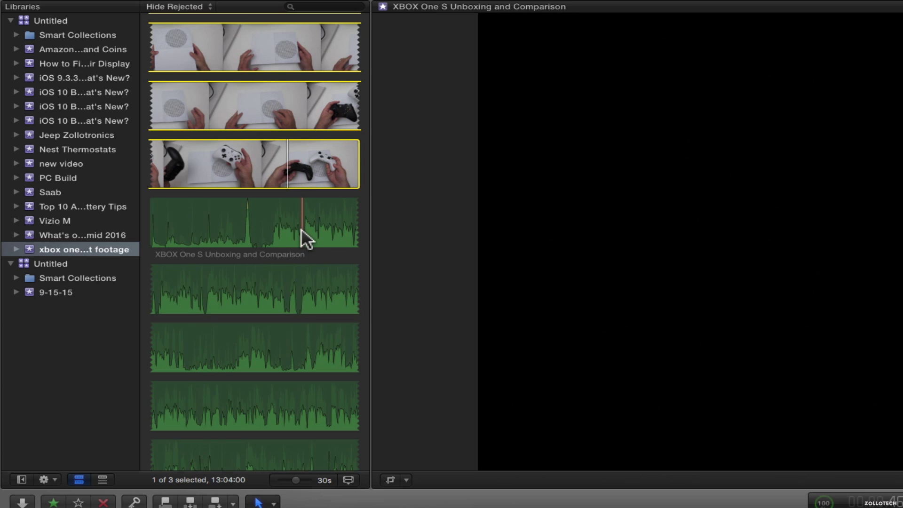
pyautogui.keyDown('super'); pyautogui.click(301, 228); pyautogui.keyUp('super')
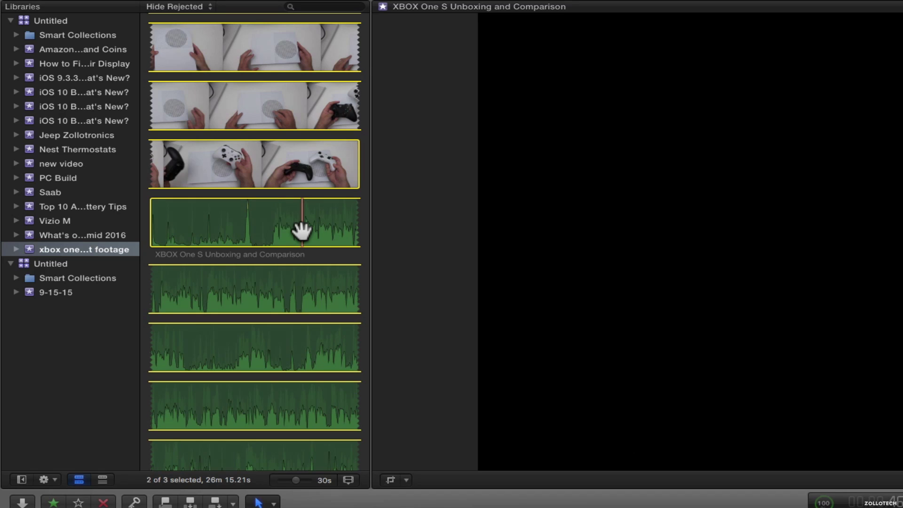
pyautogui.rightClick(302, 232)
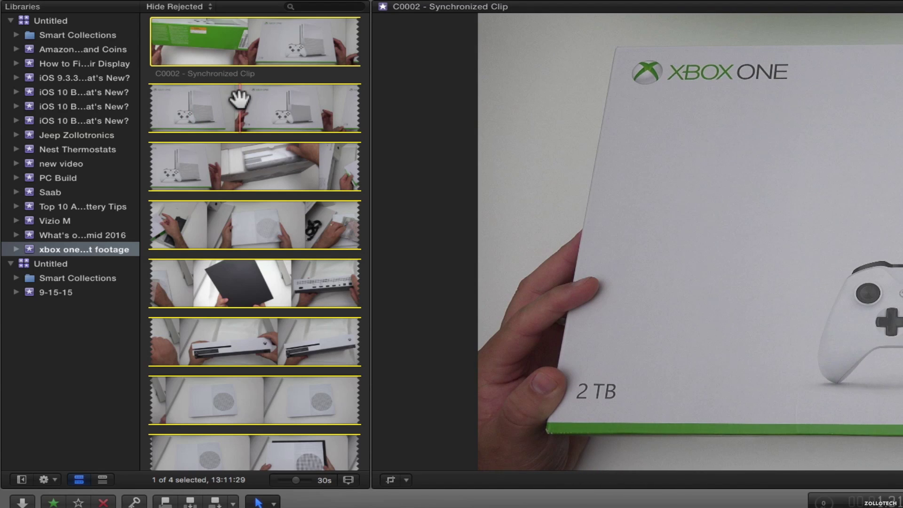
pyautogui.rightClick(240, 98)
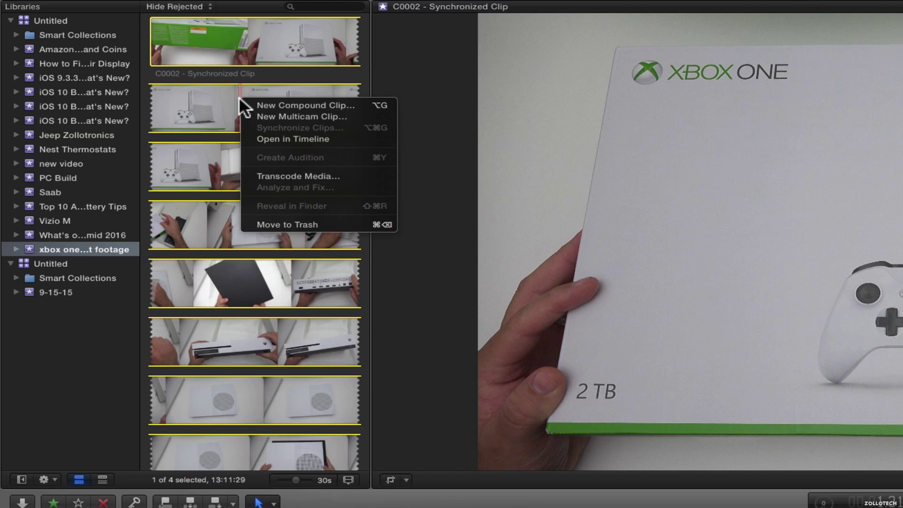
# Detach the synchronized clip's audio, lower its volume to -20 dB, and show Audio inspector.
pyautogui.click(283, 137)
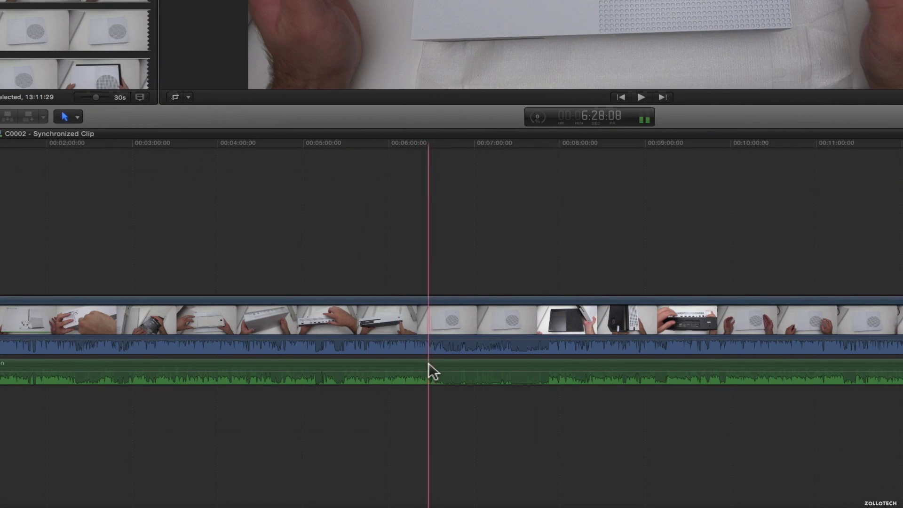
pyautogui.press('space')
pyautogui.press('space')
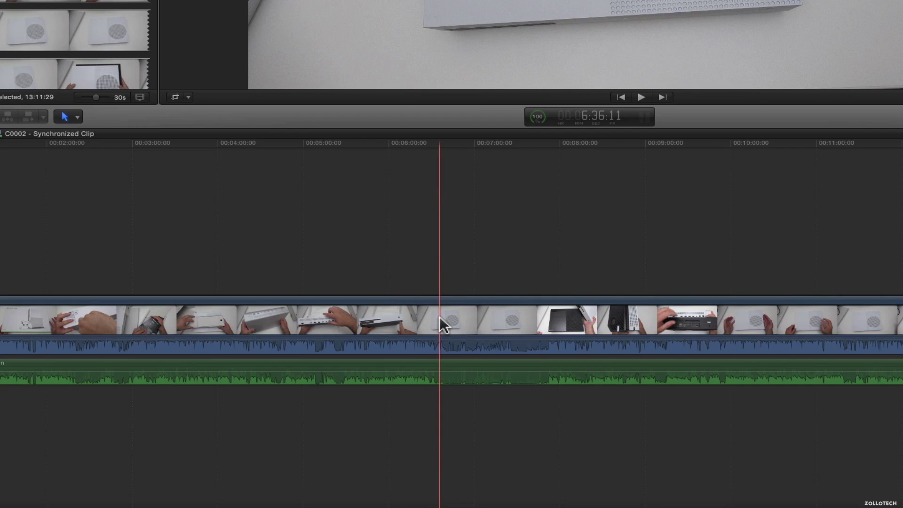
pyautogui.rightClick(439, 317)
pyautogui.click(477, 358)
pyautogui.moveTo(395, 347); pyautogui.dragTo(398, 359)
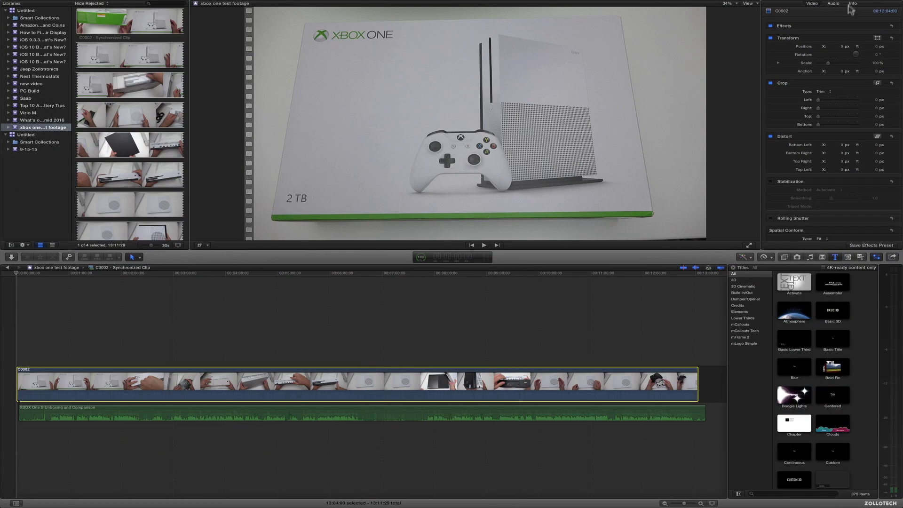
pyautogui.click(833, 4)
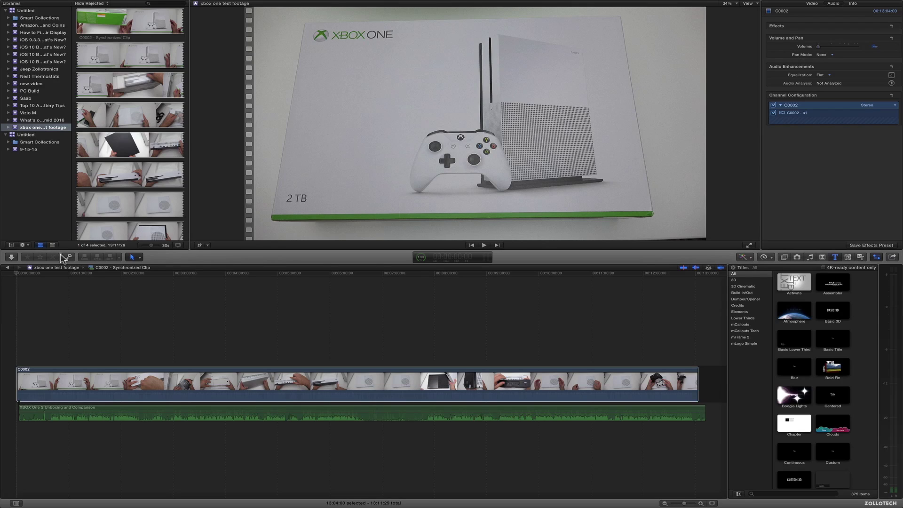
pyautogui.scroll(5, 82, 237)
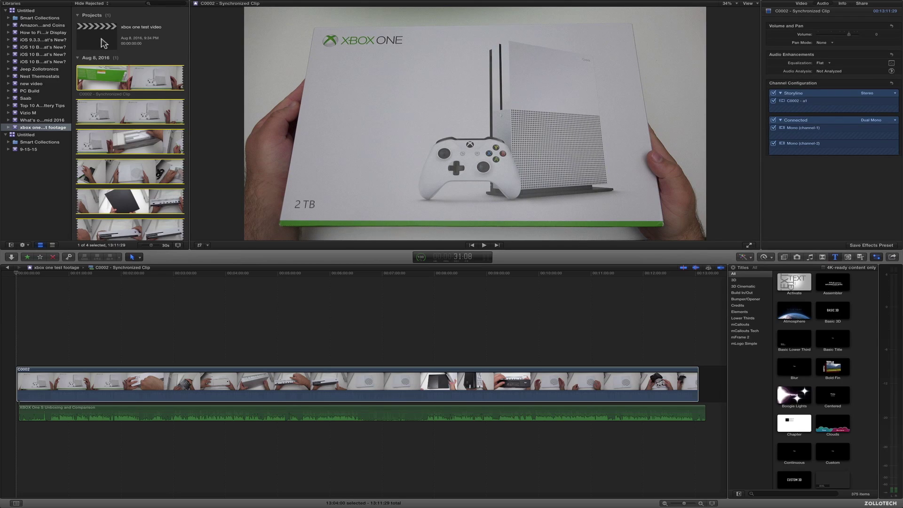
# Add the C0002 synchronized clip to the 'xbox one test video' timeline and raise its volume.
pyautogui.doubleClick(103, 44)
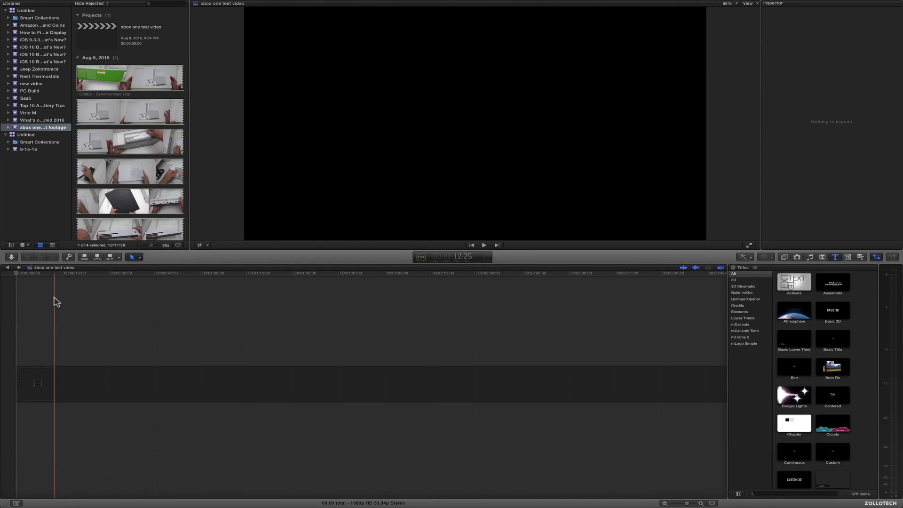
pyautogui.click(8, 267)
pyautogui.click(19, 268)
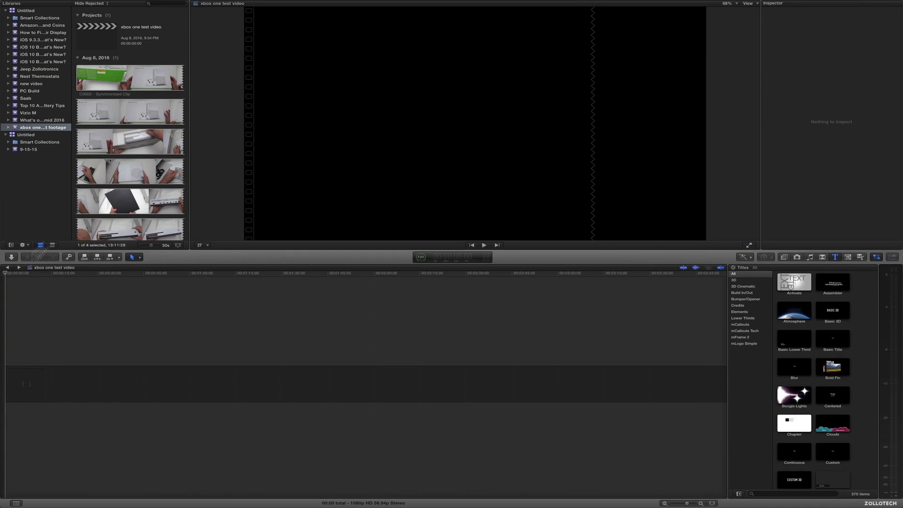
pyautogui.click(122, 82)
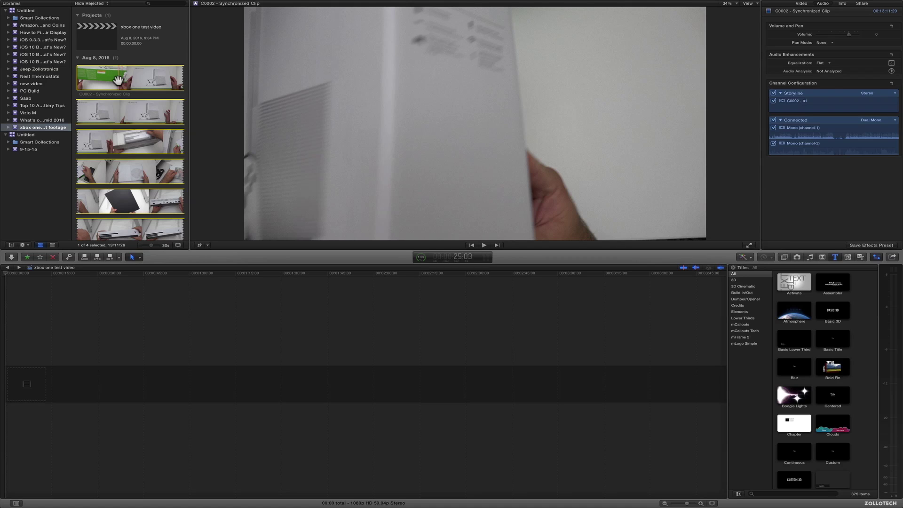
pyautogui.moveTo(120, 80); pyautogui.dragTo(51, 383)
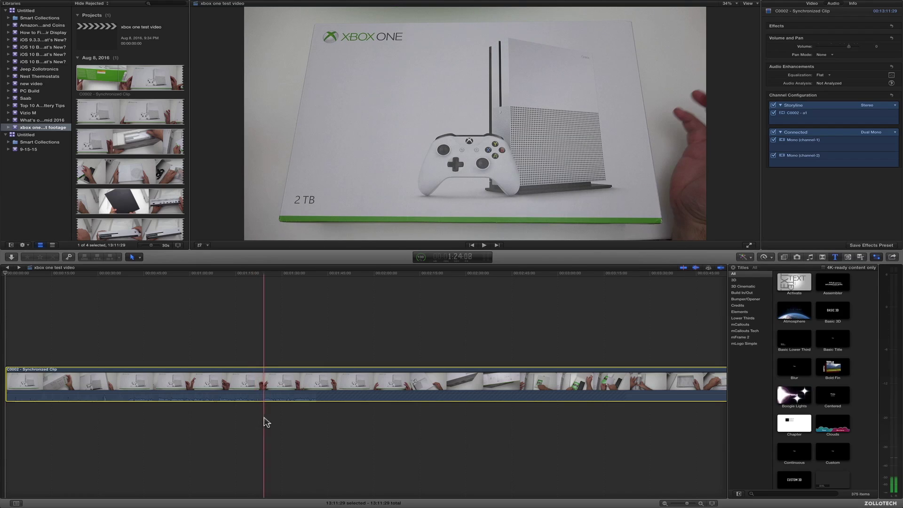
pyautogui.moveTo(264, 398); pyautogui.dragTo(262, 390)
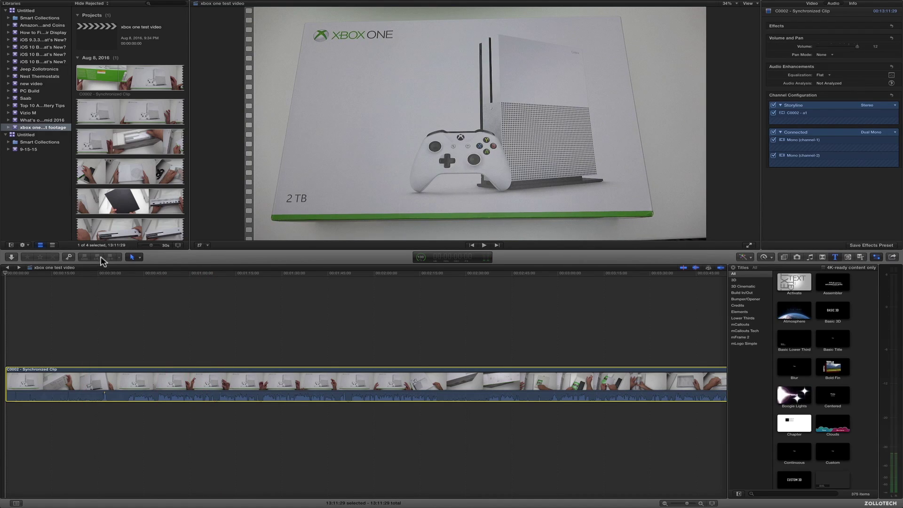
pyautogui.press('super+1')
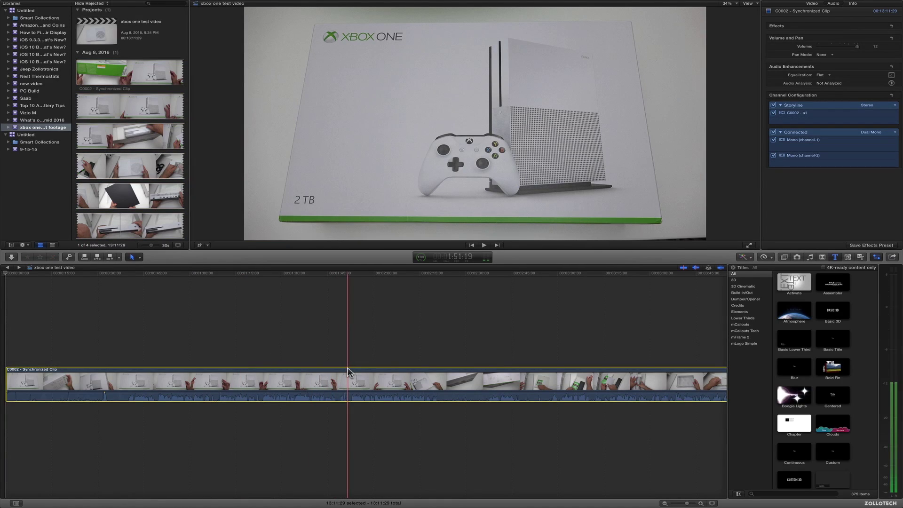
pyautogui.click(187, 336)
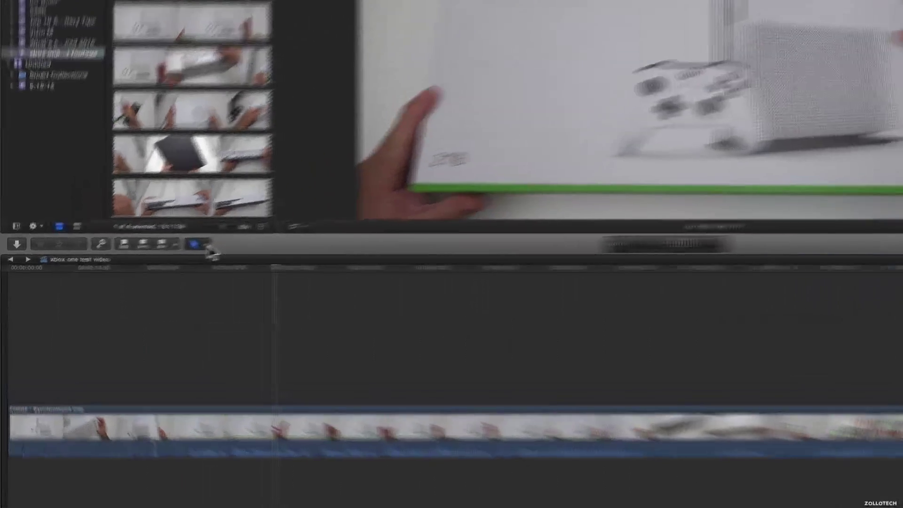
# Make timeline clips taller, showing large filmstrip thumbnails above the audio waveform.
pyautogui.click(140, 258)
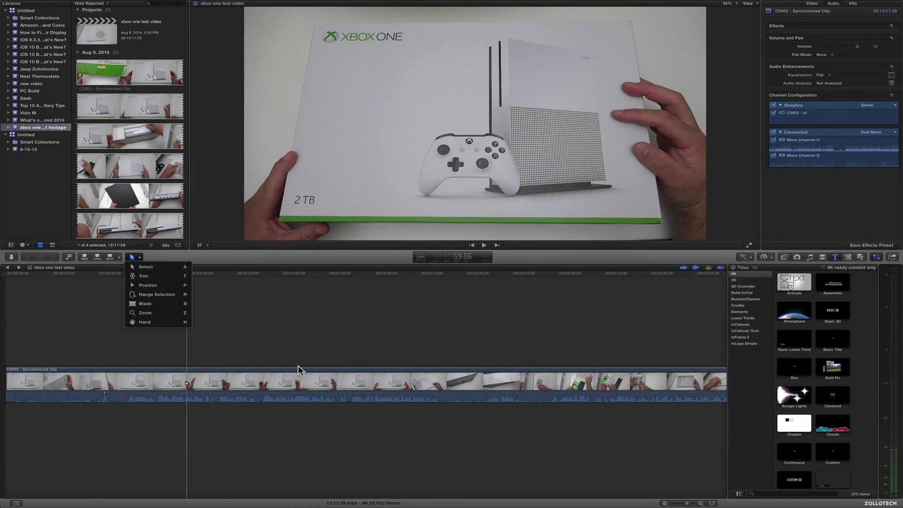
pyautogui.click(233, 364)
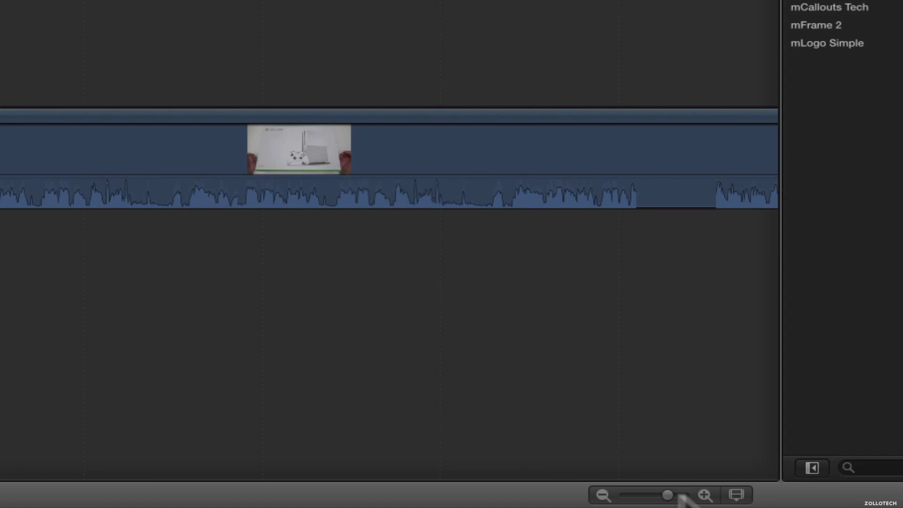
pyautogui.click(736, 495)
pyautogui.moveTo(776, 410); pyautogui.dragTo(806, 415)
pyautogui.click(716, 374)
pyautogui.click(762, 374)
pyautogui.click(855, 375)
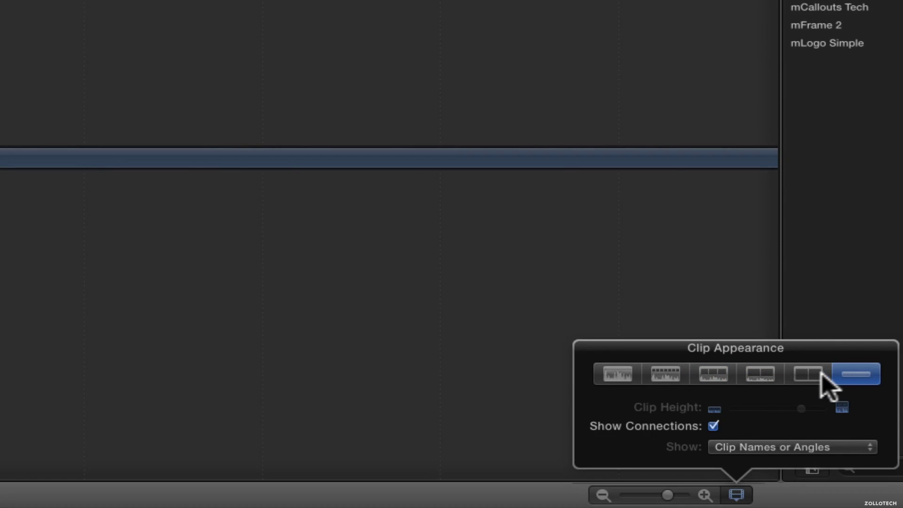
pyautogui.click(802, 374)
pyautogui.click(776, 374)
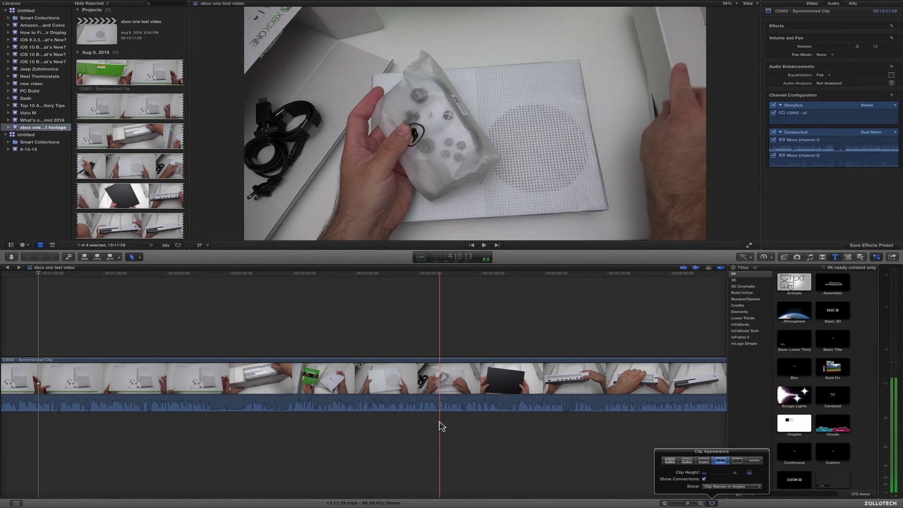
# Blade the C0002 clip and delete its opening section.
pyautogui.click(713, 504)
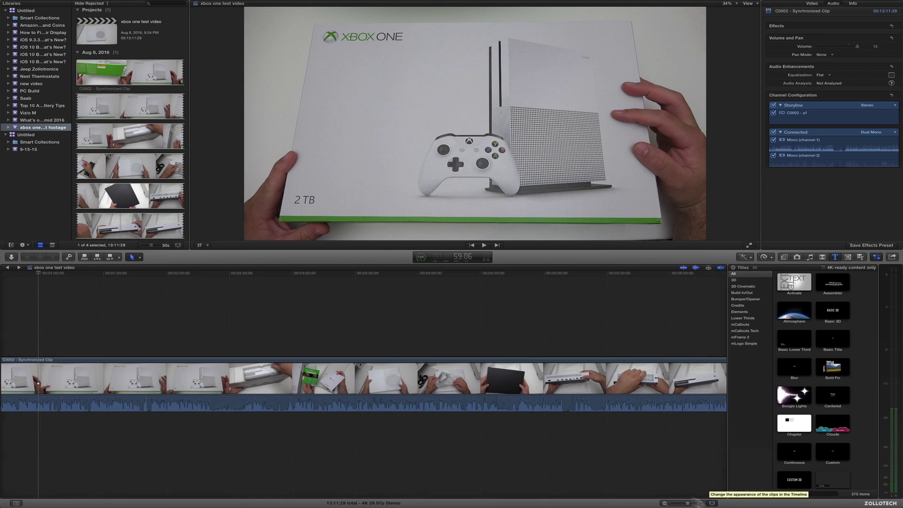
pyautogui.hscroll(-5, 383, 435)
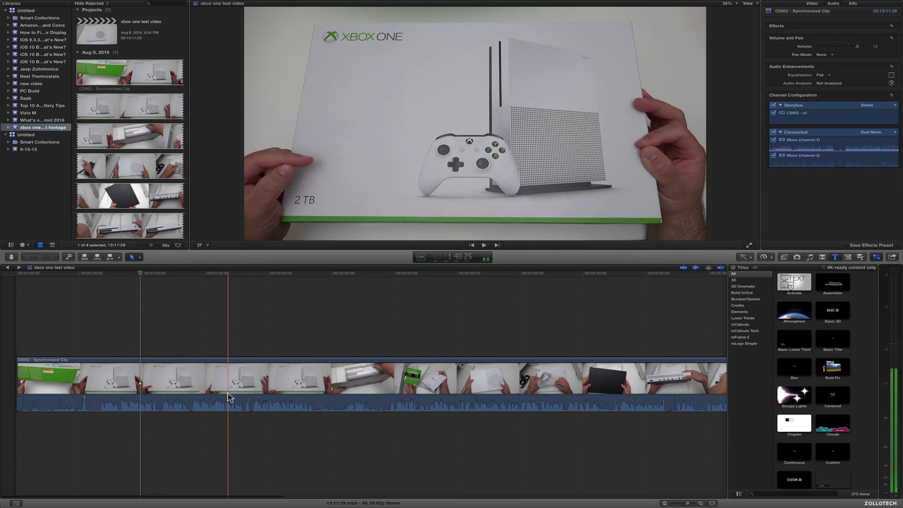
pyautogui.moveTo(230, 396)
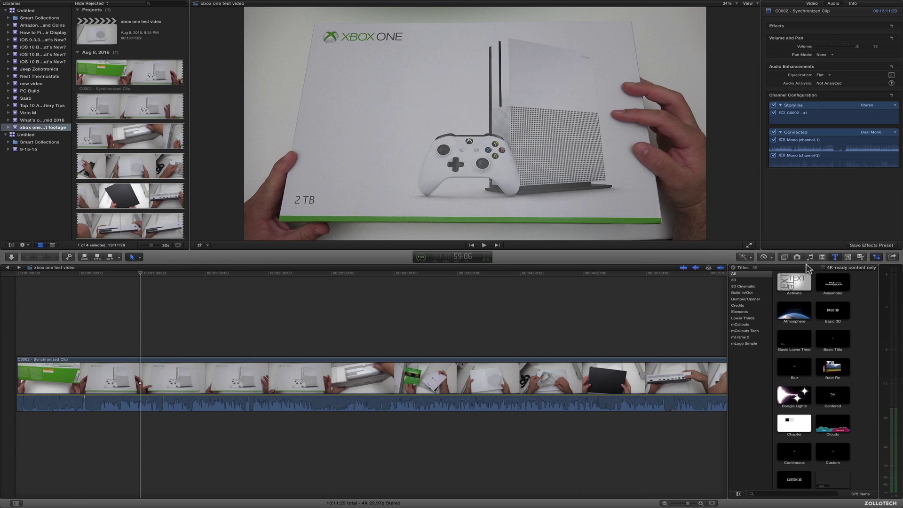
pyautogui.press('b')
pyautogui.click(102, 377)
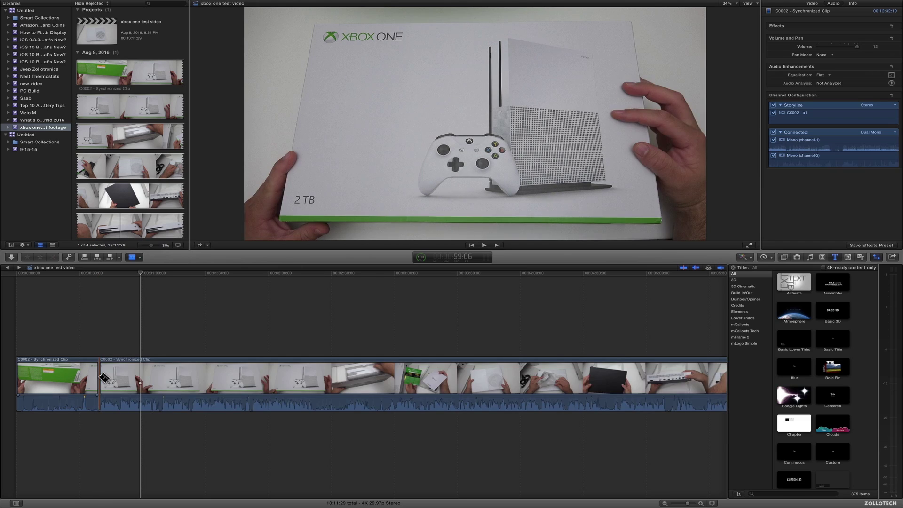
pyautogui.click(92, 379)
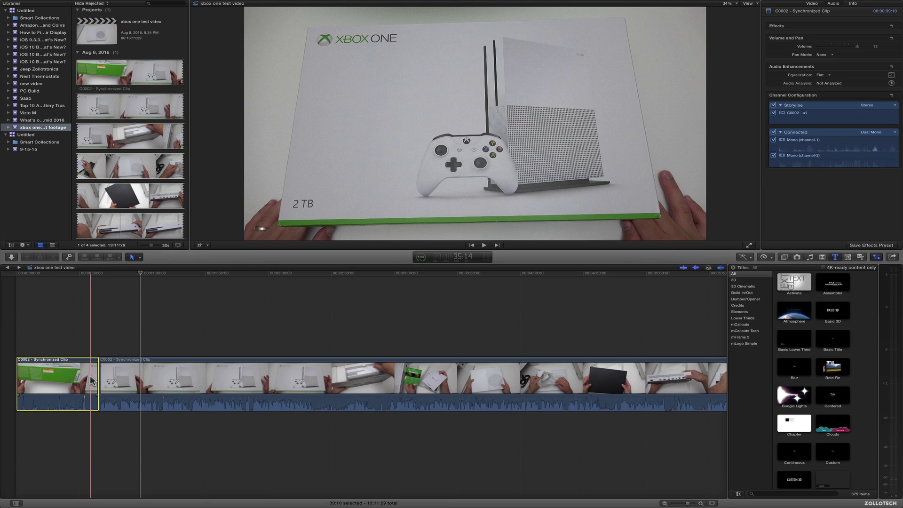
pyautogui.press('Delete')
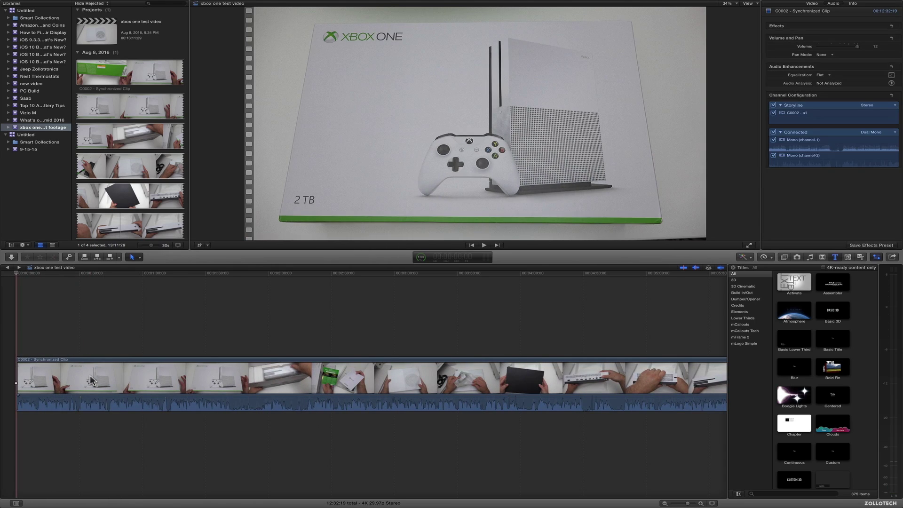
# Undo, then remove the opening piece again via Edit > Delete and return the playhead to the start.
pyautogui.press('super+z')
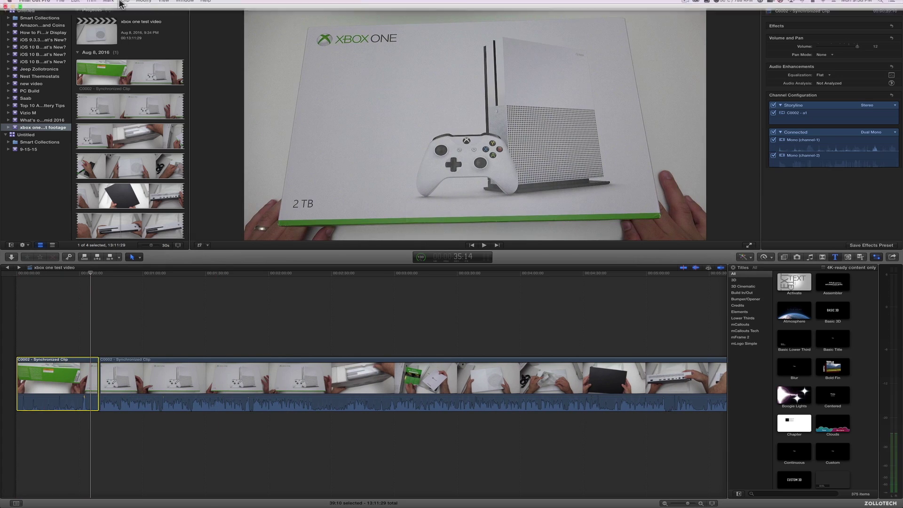
pyautogui.click(75, 4)
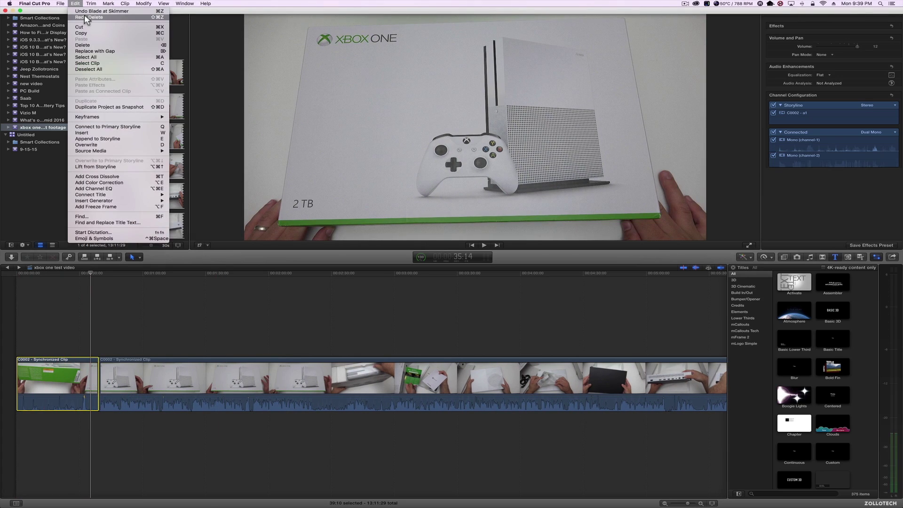
pyautogui.click(85, 19)
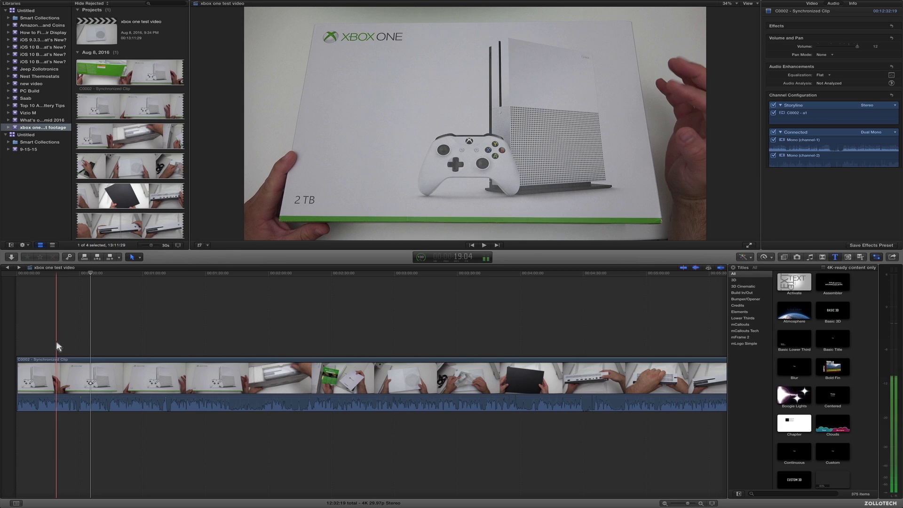
pyautogui.click(56, 347)
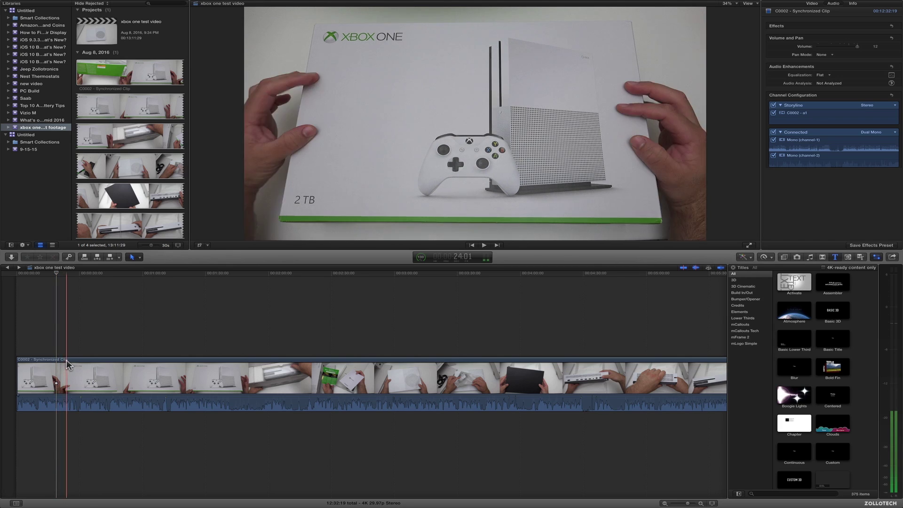
pyautogui.click(17, 352)
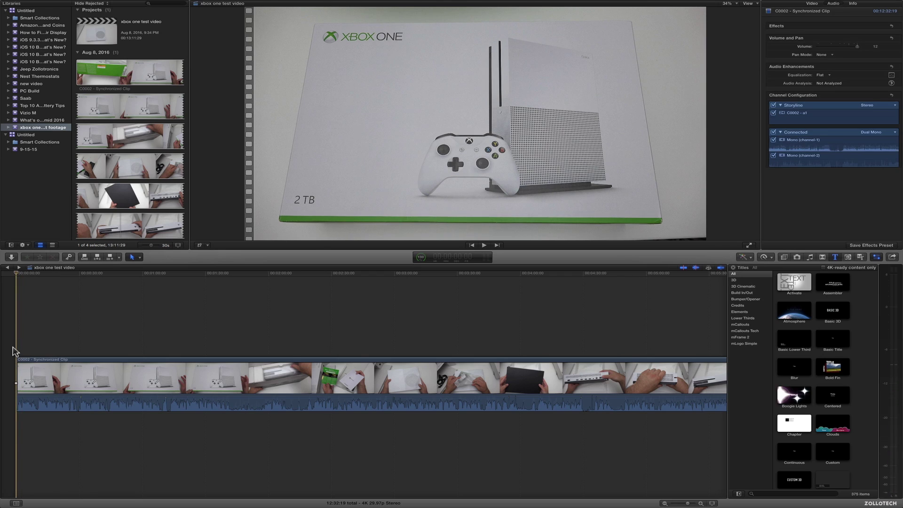
# Preview the footage, blade the clip at the playhead, and try deleting the first part before undoing.
pyautogui.press('space')
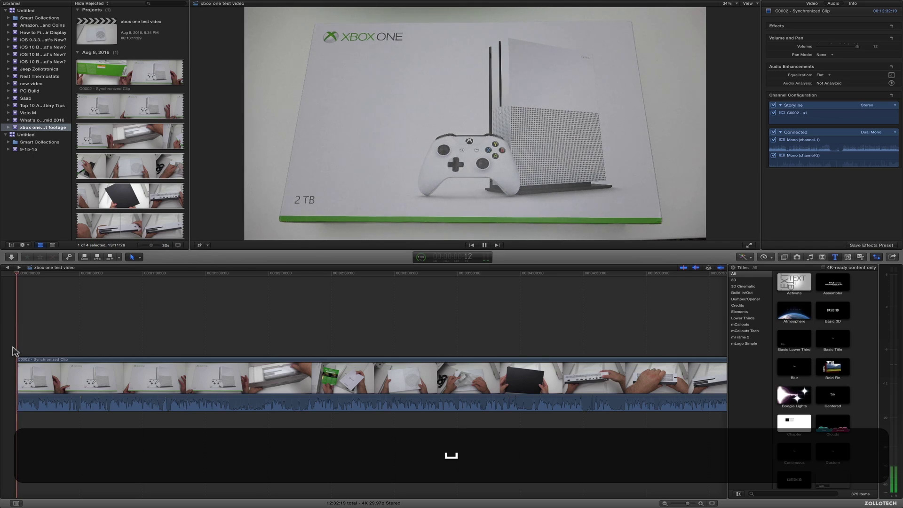
pyautogui.press('space')
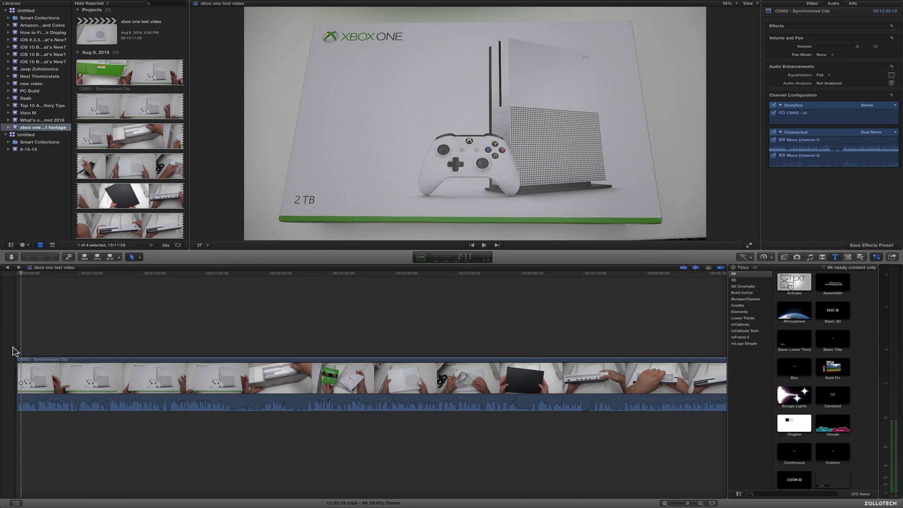
pyautogui.press('Right')
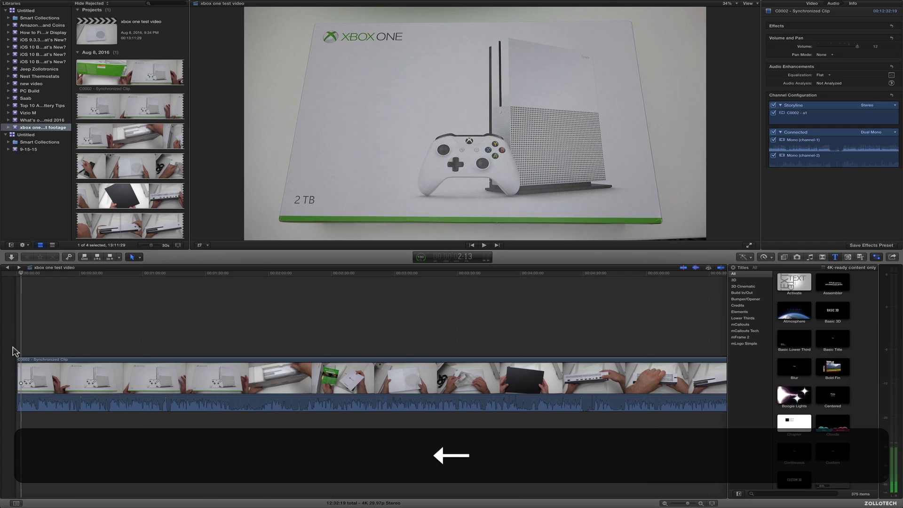
pyautogui.press('Right')
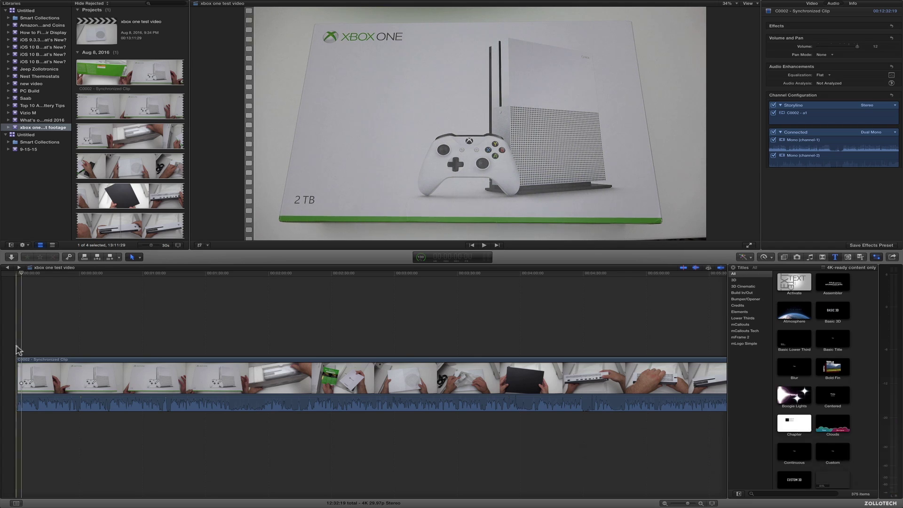
pyautogui.hscroll(2, 281, 379)
pyautogui.hscroll(3, 281, 379)
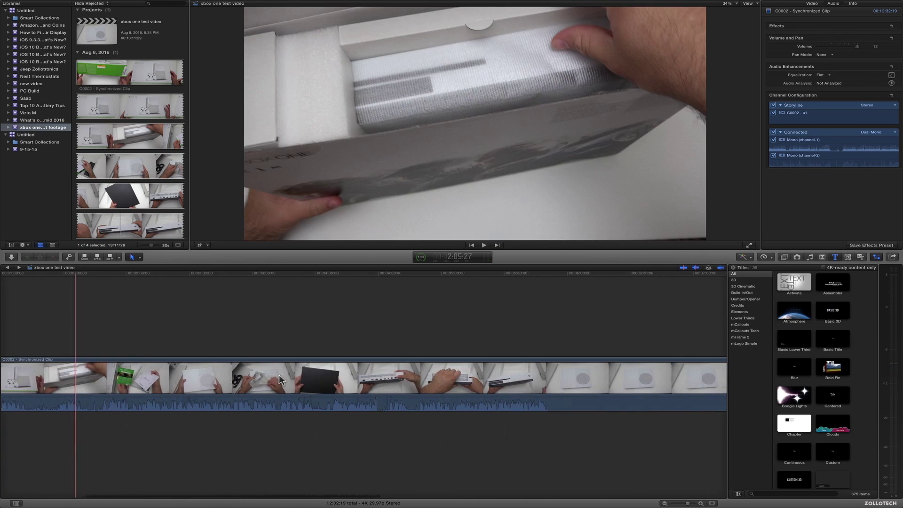
pyautogui.press('b')
pyautogui.click(373, 383)
pyautogui.press('a')
pyautogui.click(360, 389)
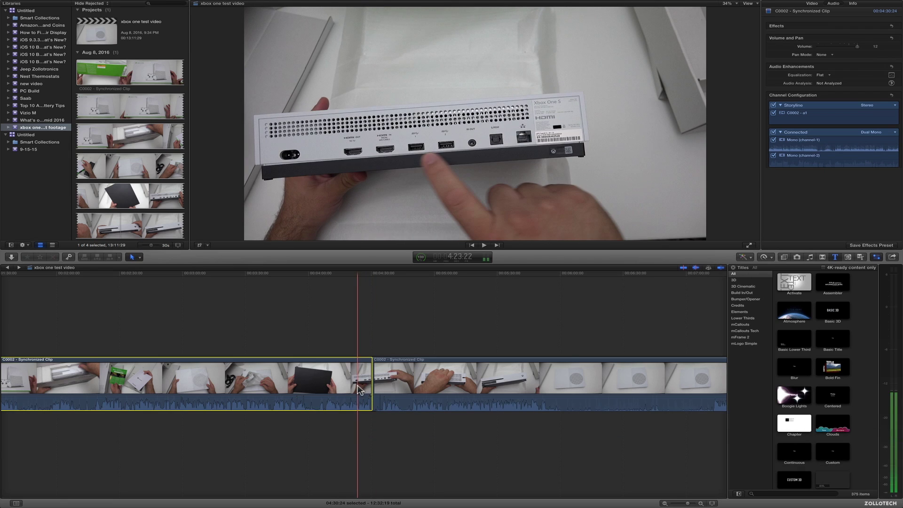
pyautogui.press('BackSpace')
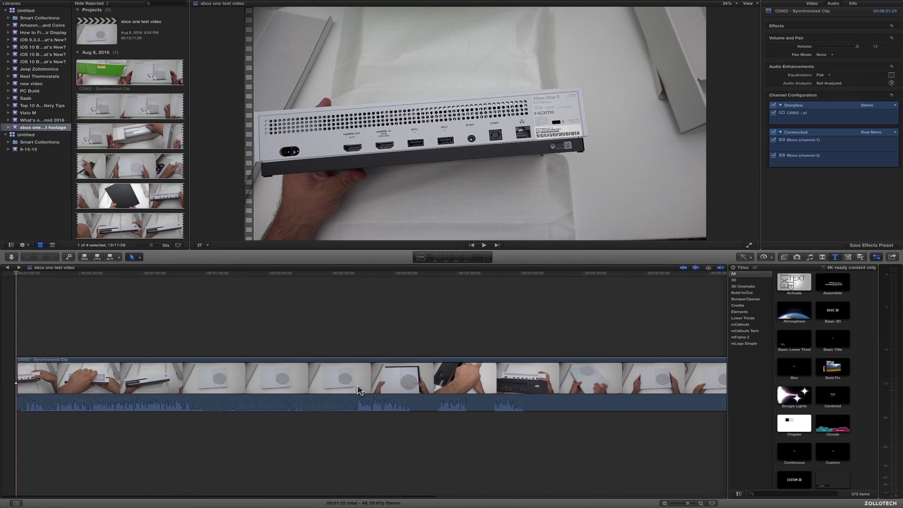
pyautogui.press('super+z')
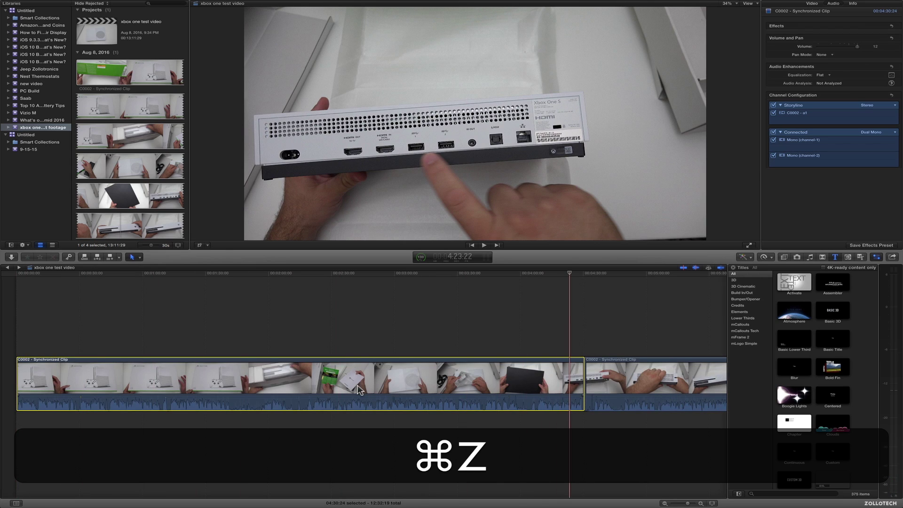
# Split the clip during the black sleeve shot and delete the short split-off piece.
pyautogui.press('b')
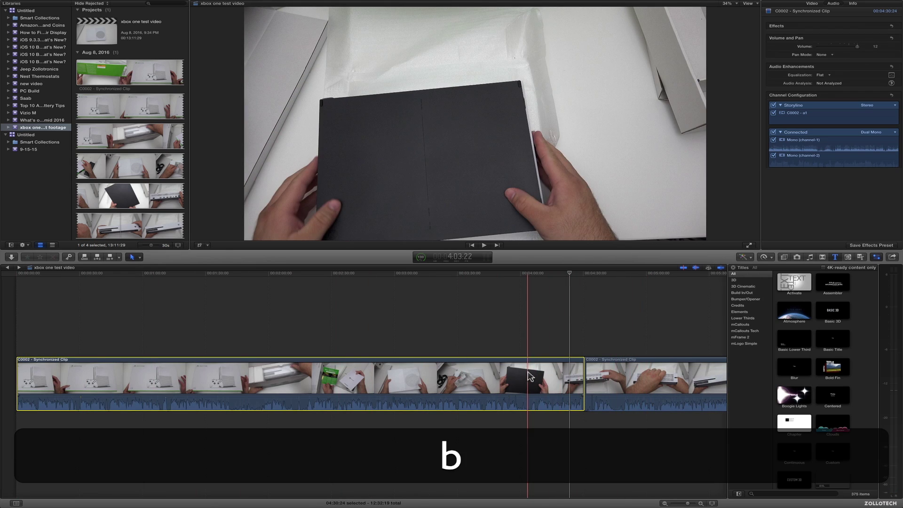
pyautogui.click(529, 376)
pyautogui.press('a')
pyautogui.click(536, 376)
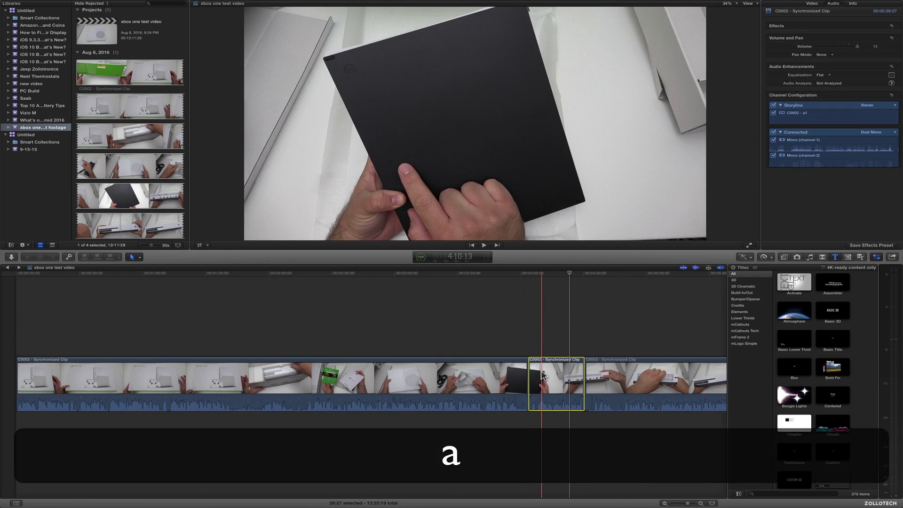
pyautogui.press('BackSpace')
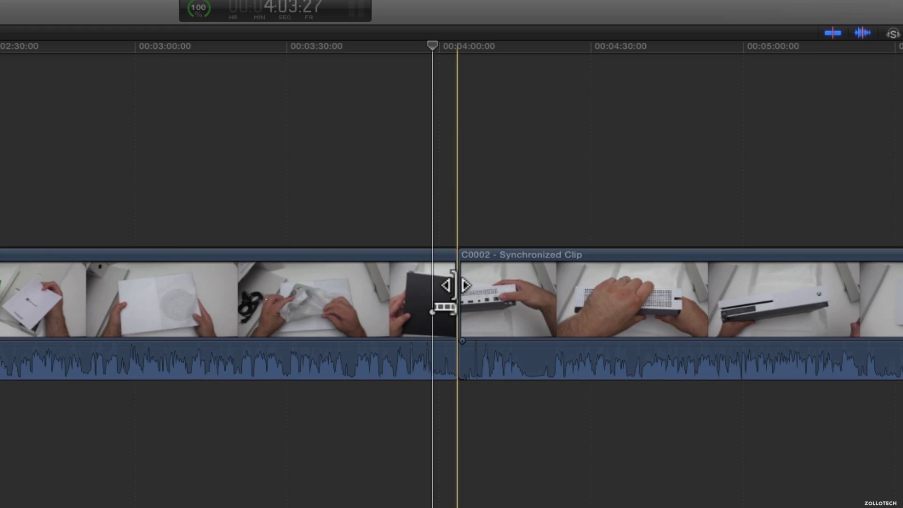
# Trim the sleeve shot's end edit point to extend it by +07:22, then show the Titles browser.
pyautogui.click(453, 282)
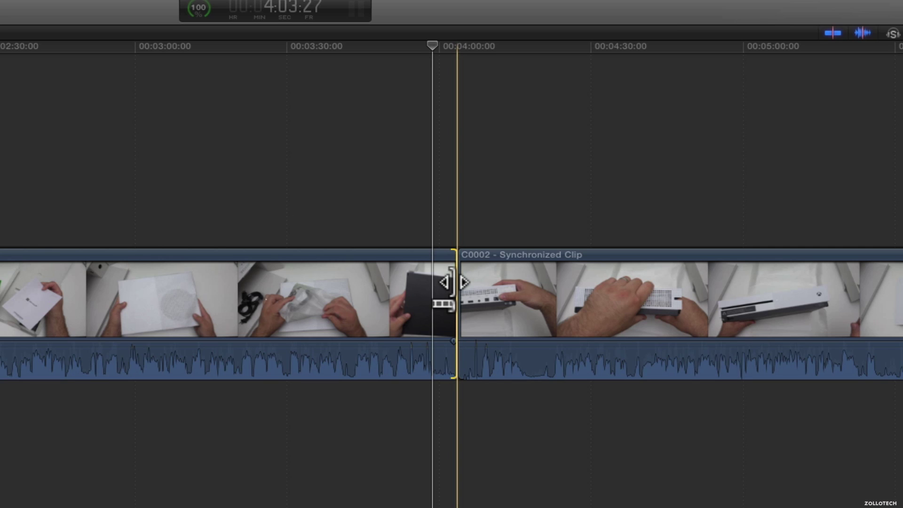
pyautogui.moveTo(452, 282)
pyautogui.mouseDown()
pyautogui.moveTo(429, 282)
pyautogui.moveTo(473, 282)
pyautogui.moveTo(428, 283)
pyautogui.moveTo(475, 282)
pyautogui.moveTo(448, 282)
pyautogui.moveTo(457, 280)
pyautogui.mouseUp()
pyautogui.press('alt+super+1')
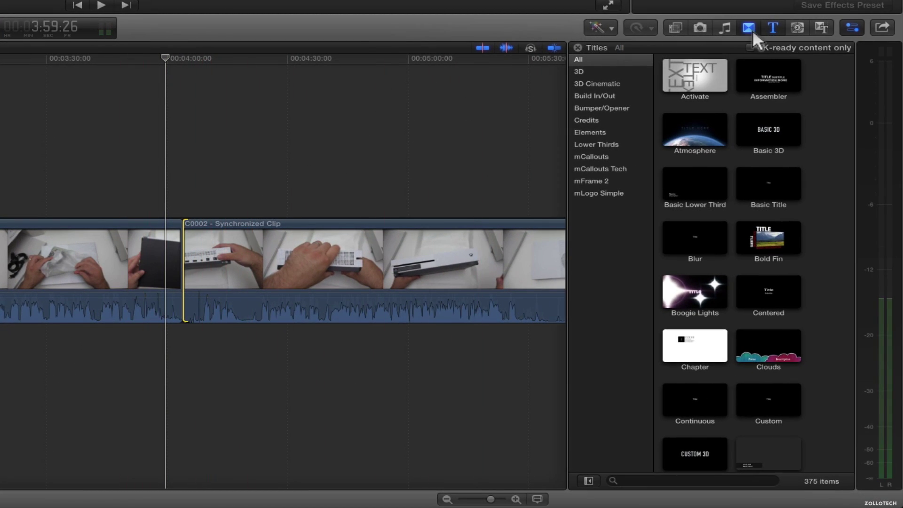
# Drag a Cross Dissolve from the Transitions browser onto the sleeve-to-back-panel edit and play it.
pyautogui.click(752, 31)
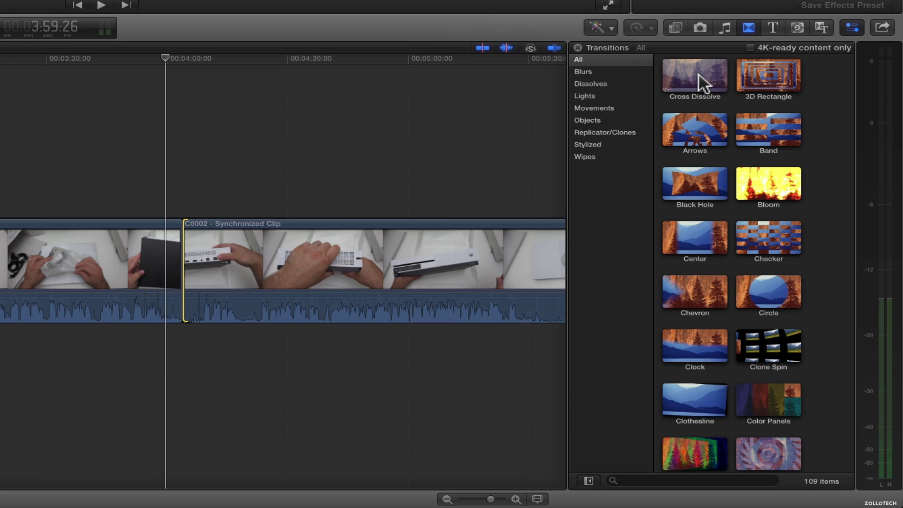
pyautogui.scroll(-5, 756, 386)
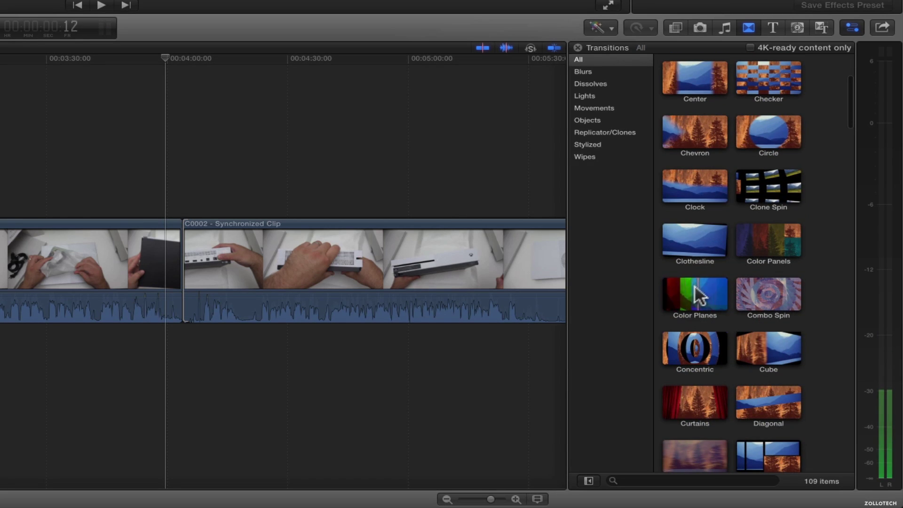
pyautogui.scroll(5, 699, 298)
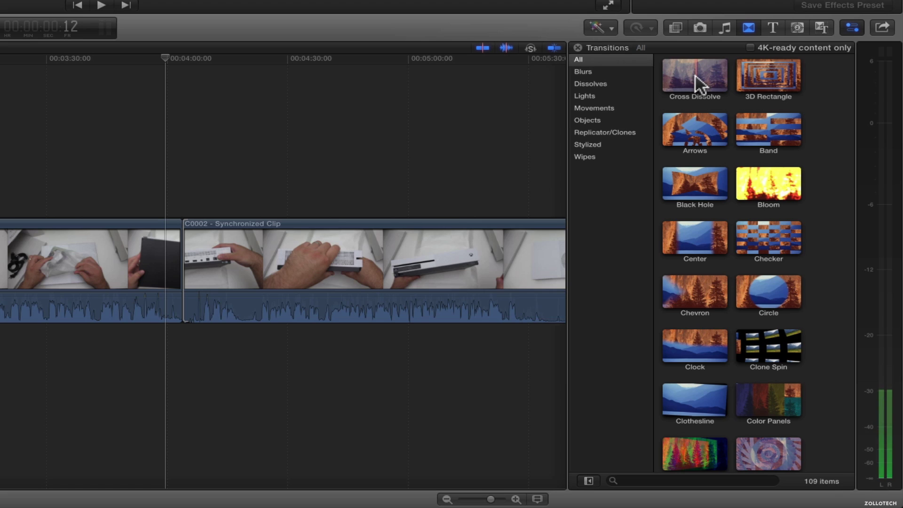
pyautogui.click(183, 262)
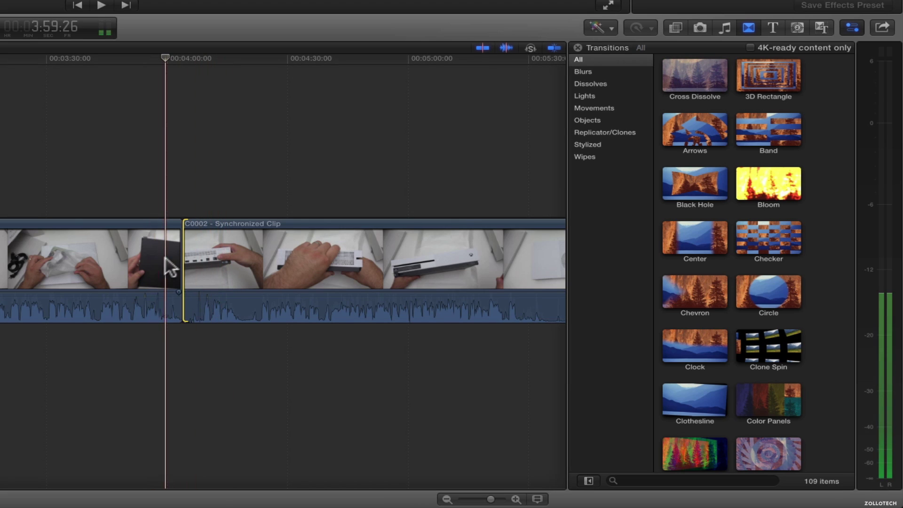
pyautogui.moveTo(696, 82); pyautogui.dragTo(188, 278)
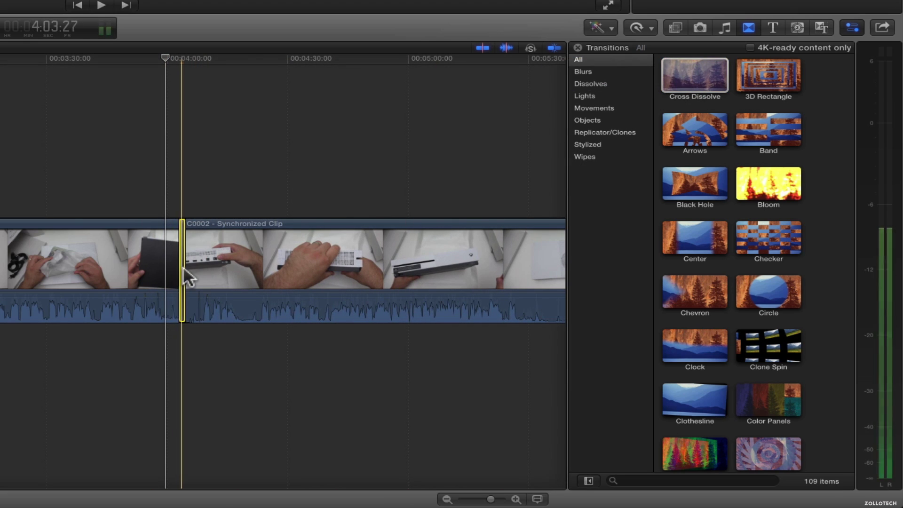
pyautogui.press('space')
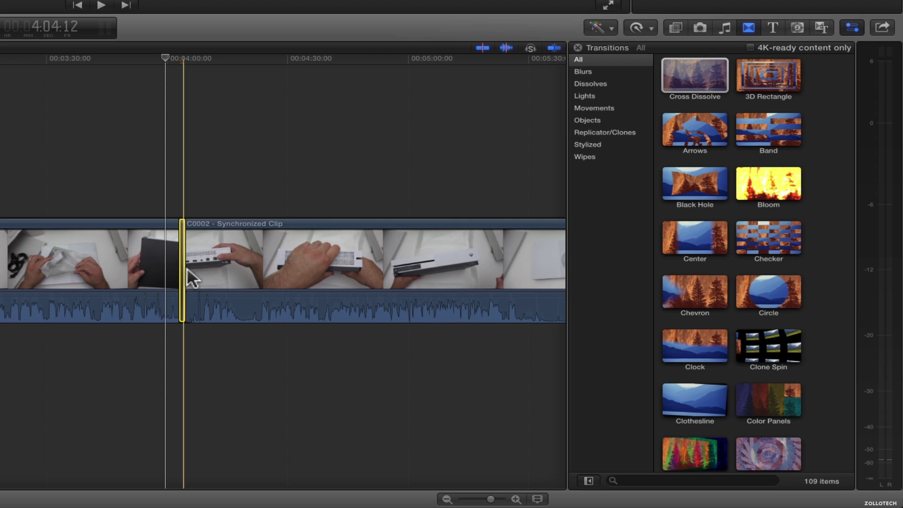
pyautogui.press('space')
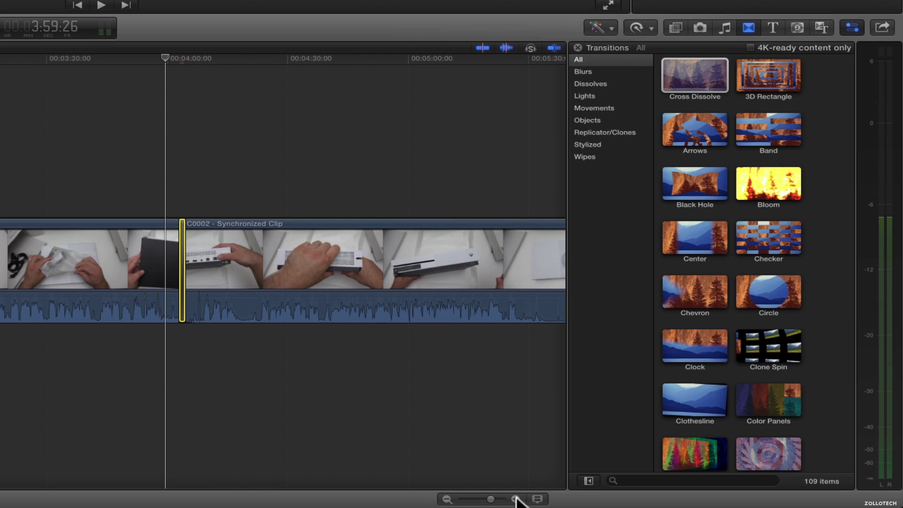
# Shorten the cross dissolve in a zoomed-in timeline, then delete it to leave a straight cut.
pyautogui.click(517, 499)
pyautogui.click(516, 499)
pyautogui.click(516, 499)
pyautogui.moveTo(309, 258); pyautogui.dragTo(301, 260)
pyautogui.click(448, 500)
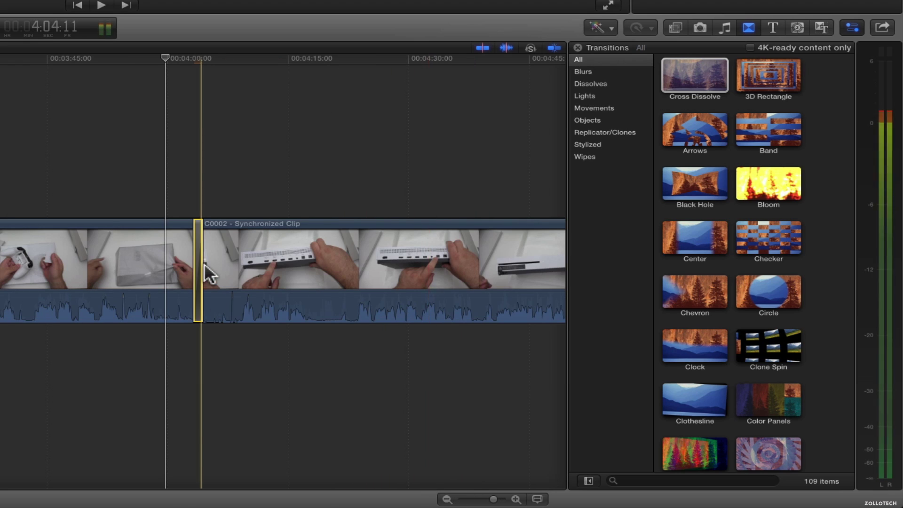
pyautogui.press('BackSpace')
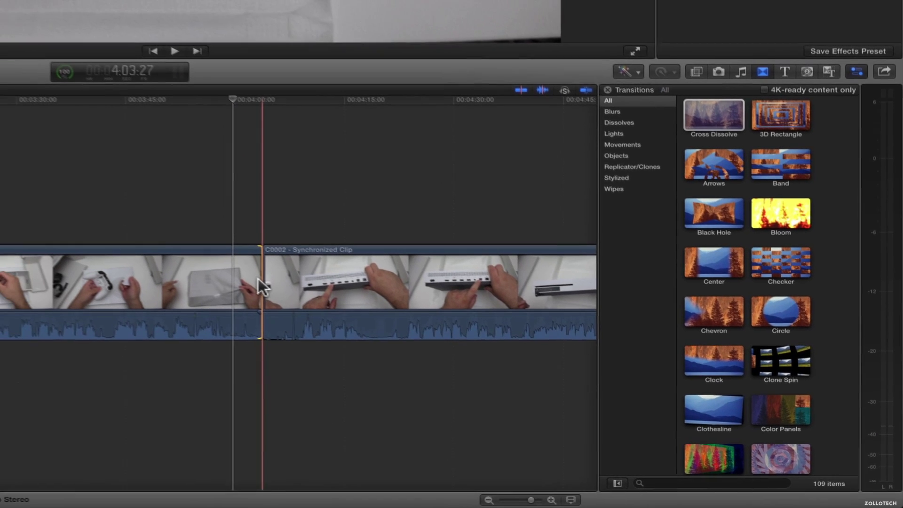
# Add the default Cross Dissolve at the sleeve-to-back-panel edit with Command-T and play it back.
pyautogui.press('super+t')
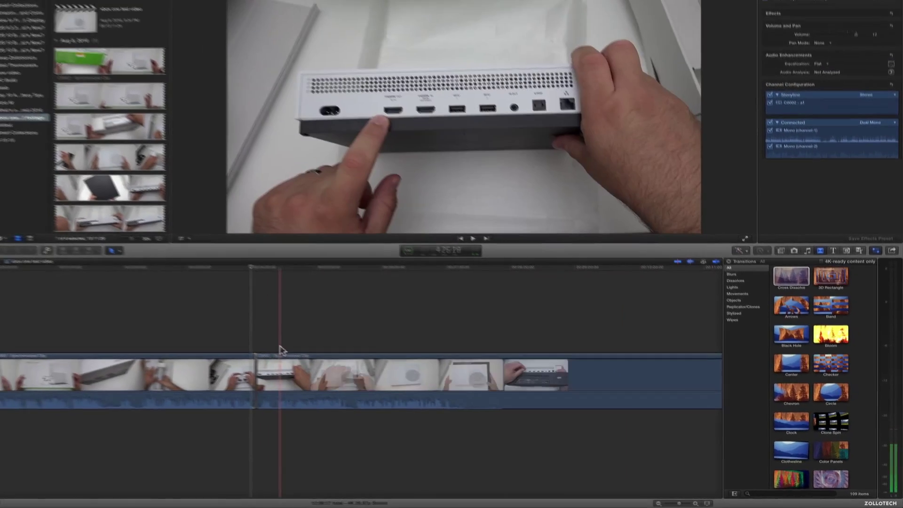
pyautogui.press('space')
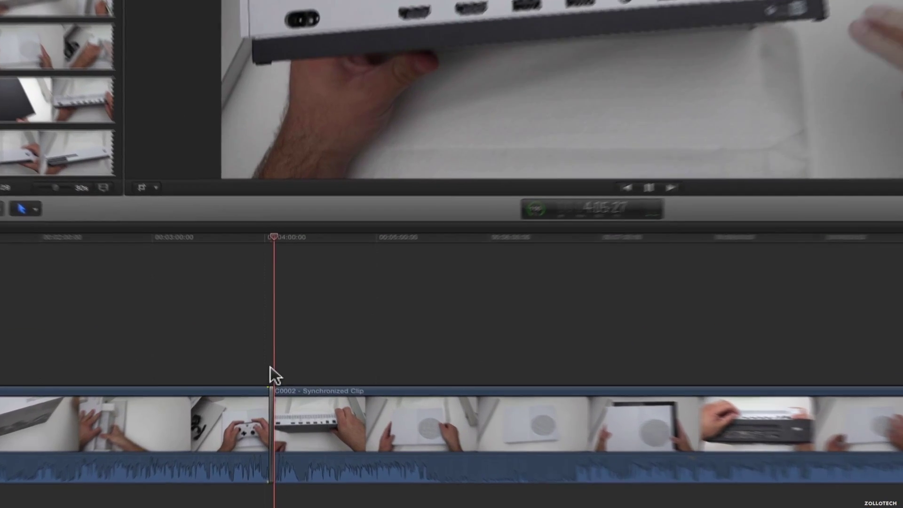
pyautogui.press('space')
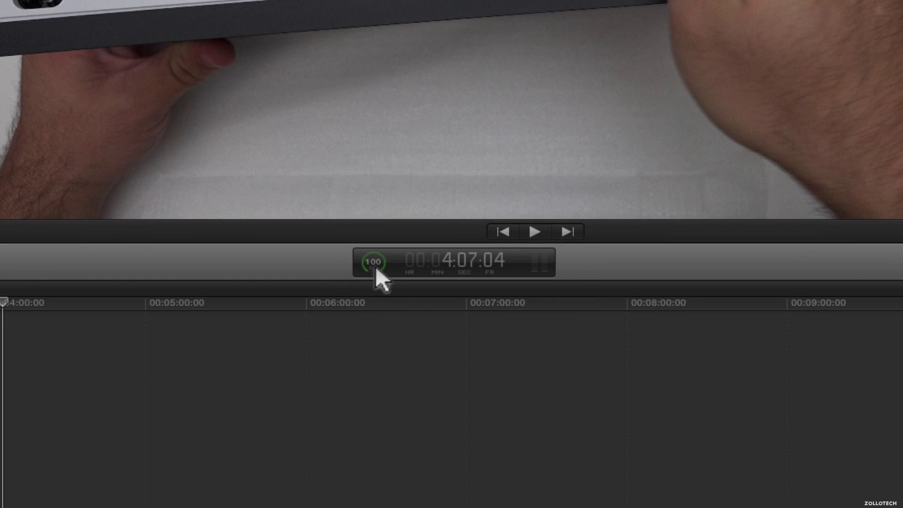
pyautogui.click(375, 266)
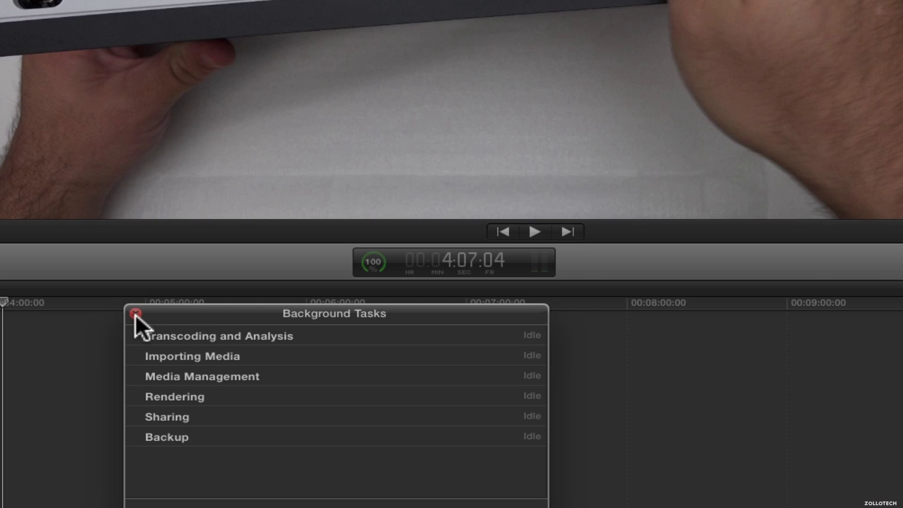
pyautogui.click(136, 314)
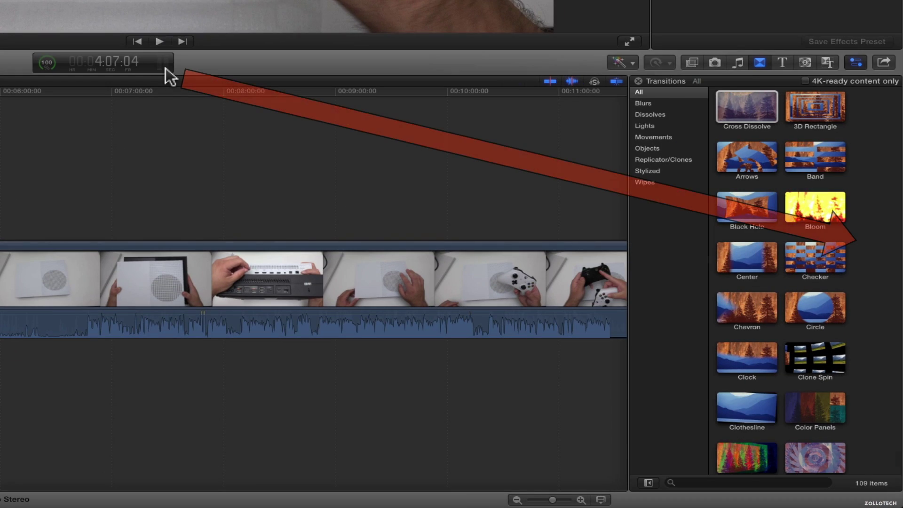
pyautogui.click(165, 68)
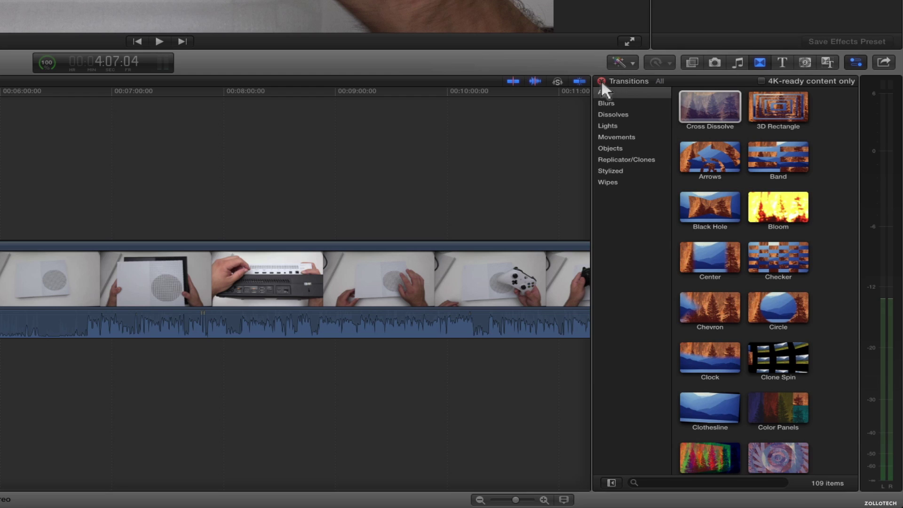
pyautogui.click(602, 81)
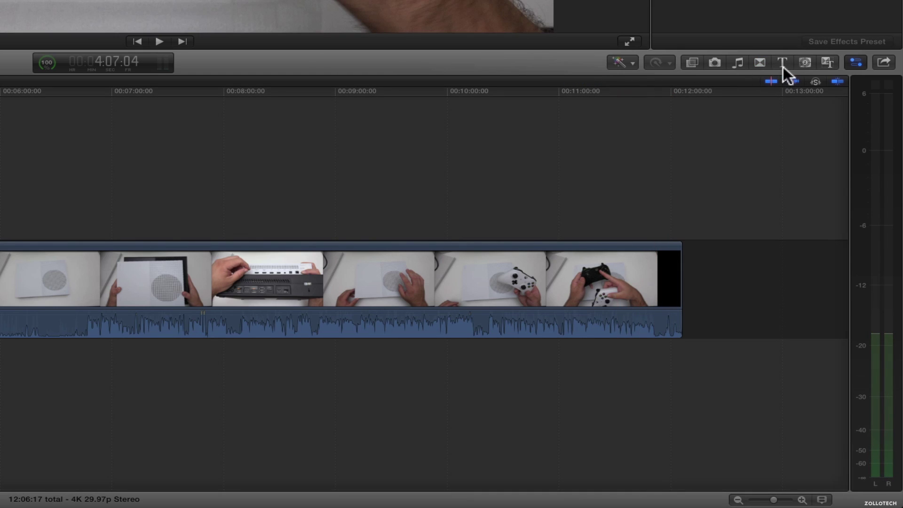
pyautogui.click(762, 63)
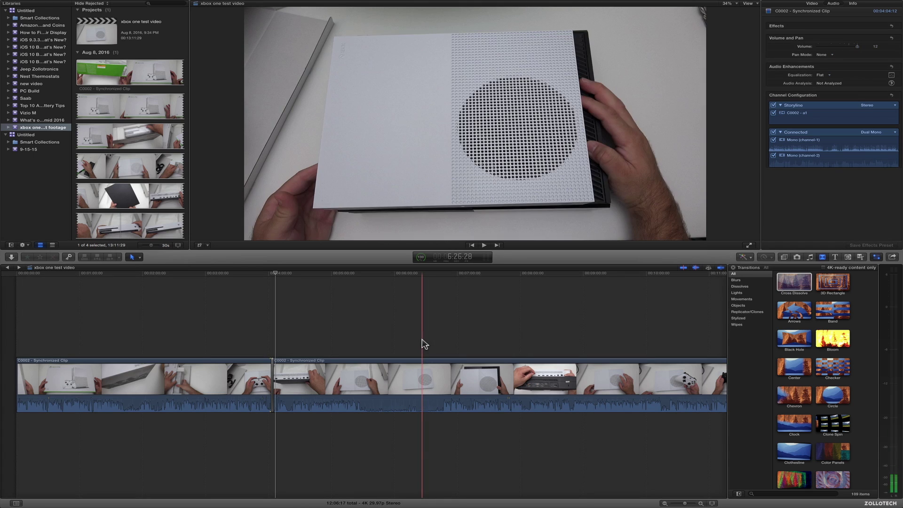
# Select the Xbox clip's end edit point and add a default Cross Dissolve there with Command-T.
pyautogui.click(665, 503)
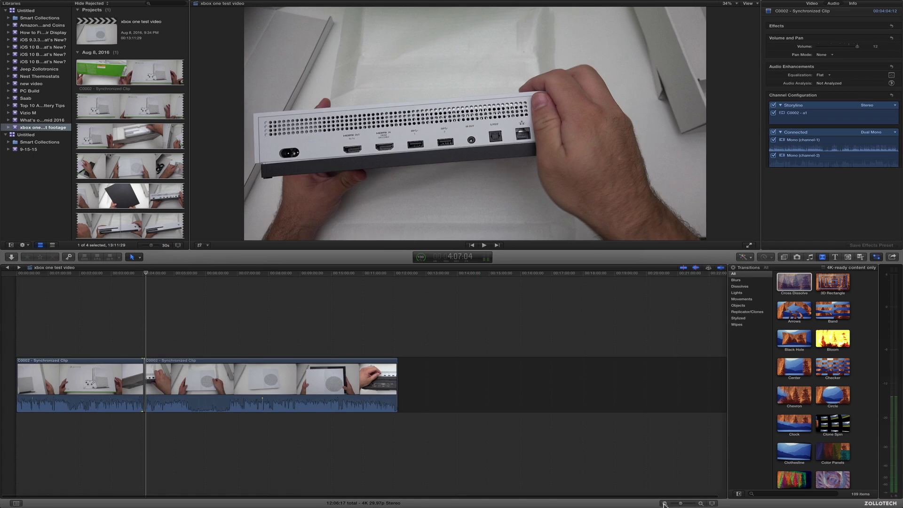
pyautogui.click(665, 503)
pyautogui.click(701, 504)
pyautogui.click(701, 504)
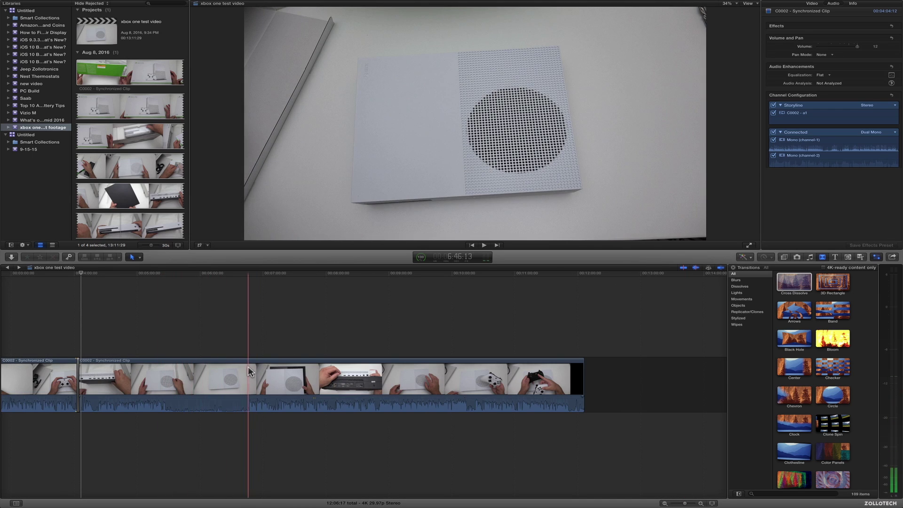
pyautogui.click(408, 329)
pyautogui.click(582, 382)
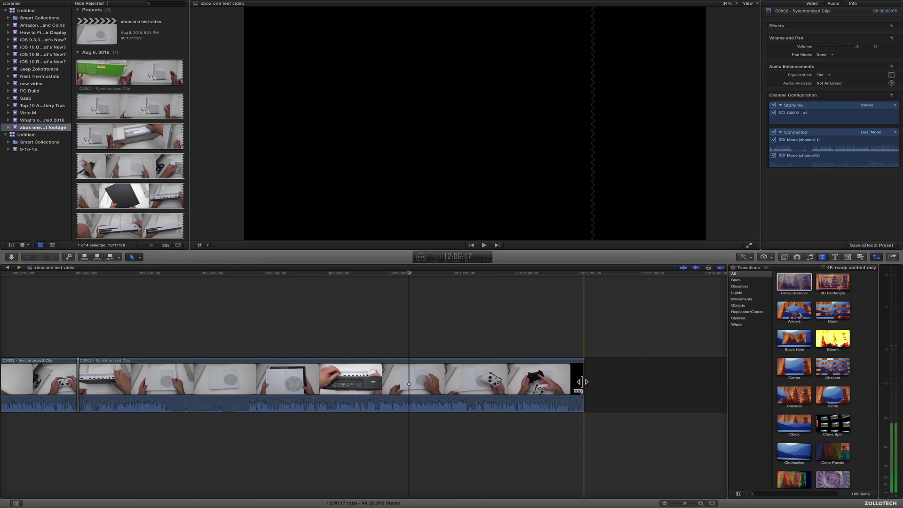
pyautogui.press('super+t')
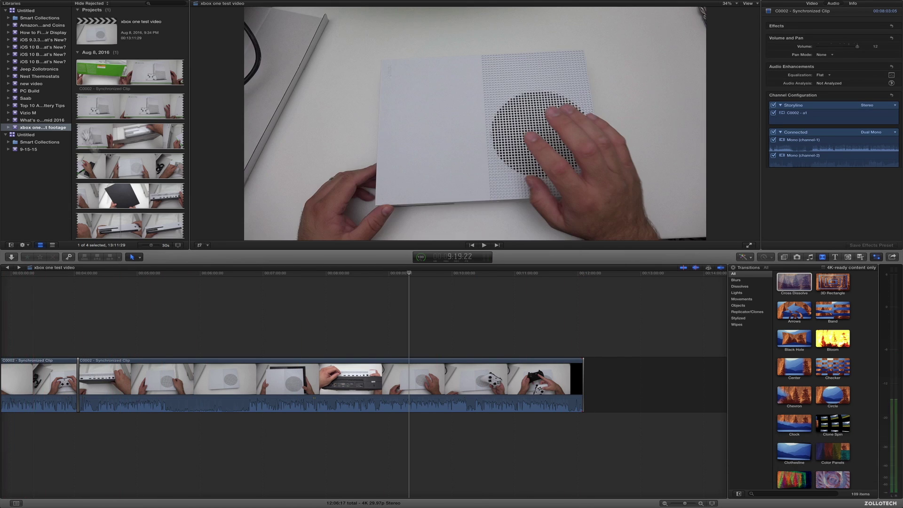
pyautogui.click(281, 324)
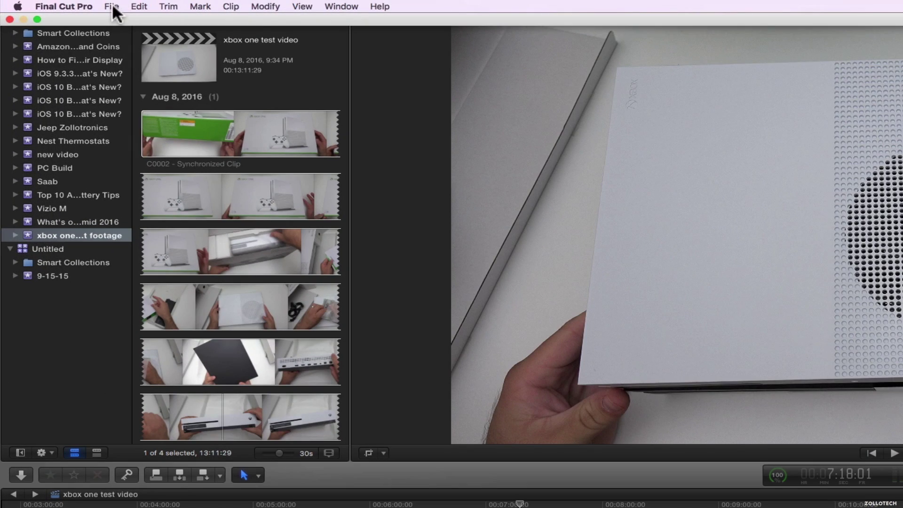
# Choose File > Share > Master File for the xbox one test video project.
pyautogui.click(113, 6)
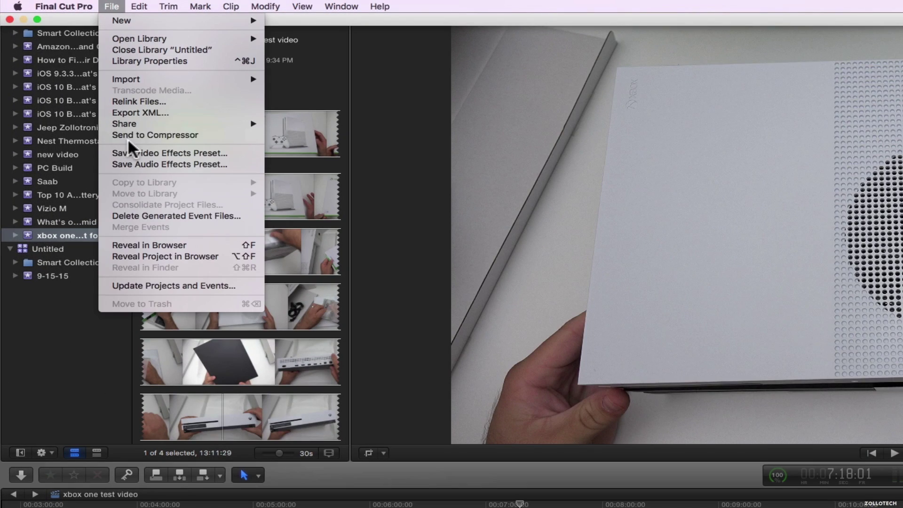
pyautogui.moveTo(134, 123)
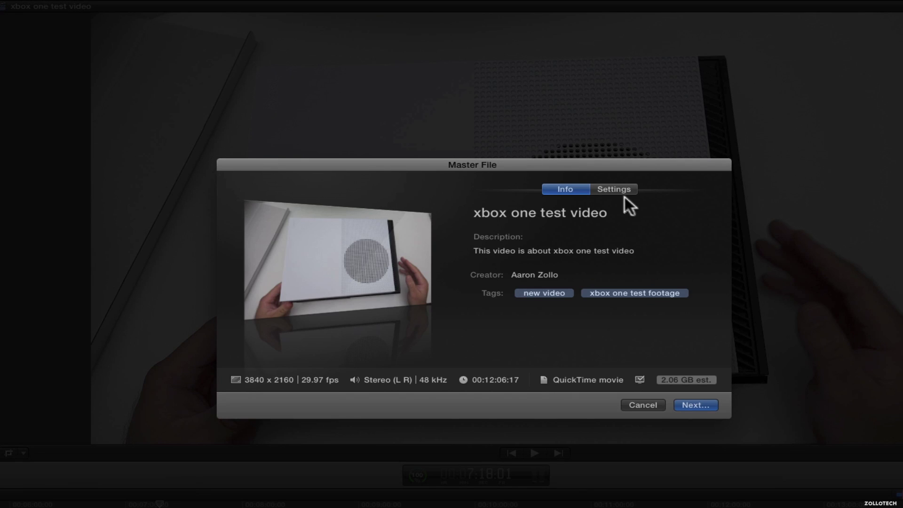
# On the Settings tab, keep Web Hosting format, H.264 Faster Encode and 3840 x 2160 resolution.
pyautogui.click(618, 189)
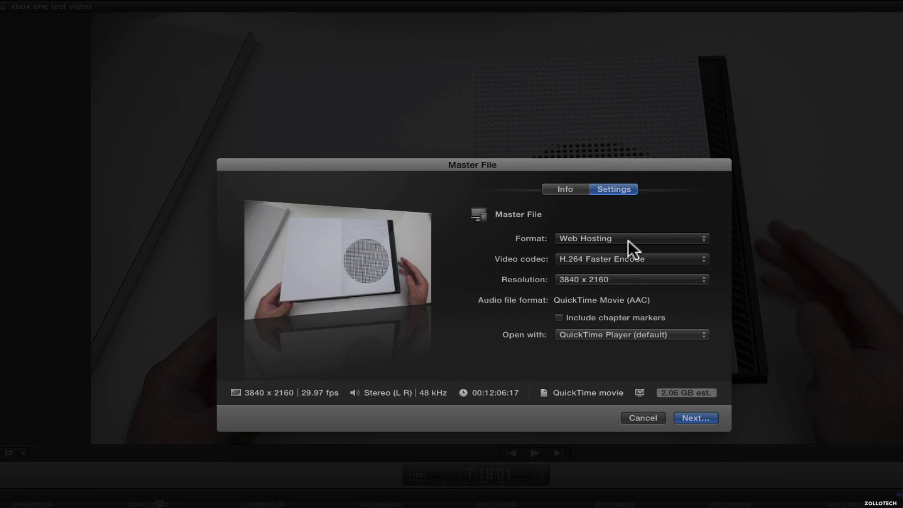
pyautogui.click(611, 260)
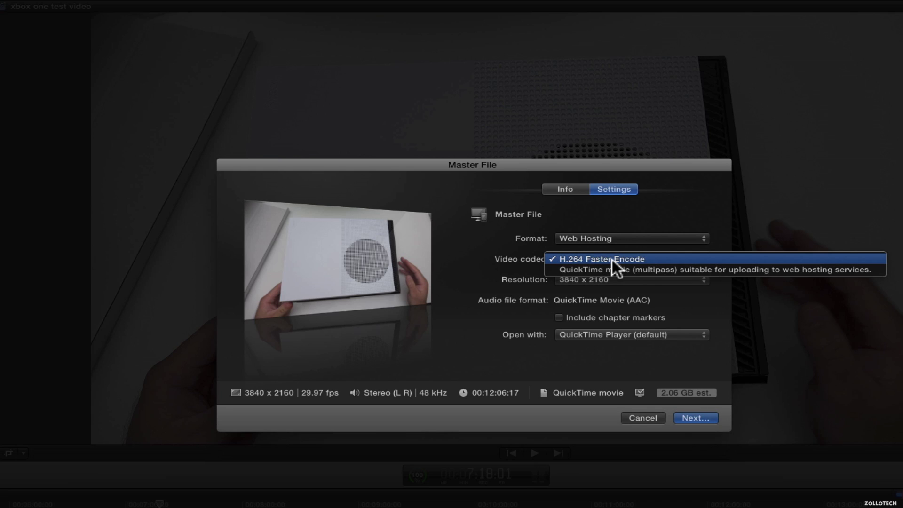
pyautogui.click(612, 260)
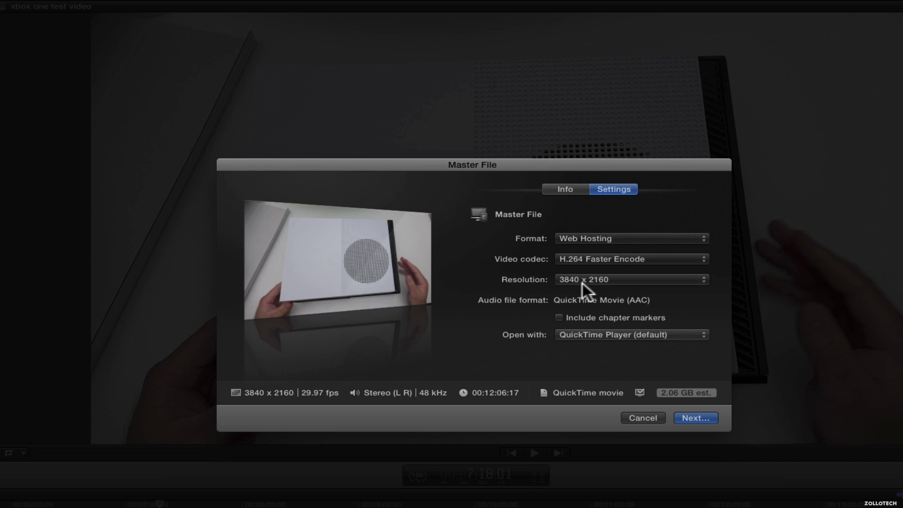
pyautogui.click(632, 282)
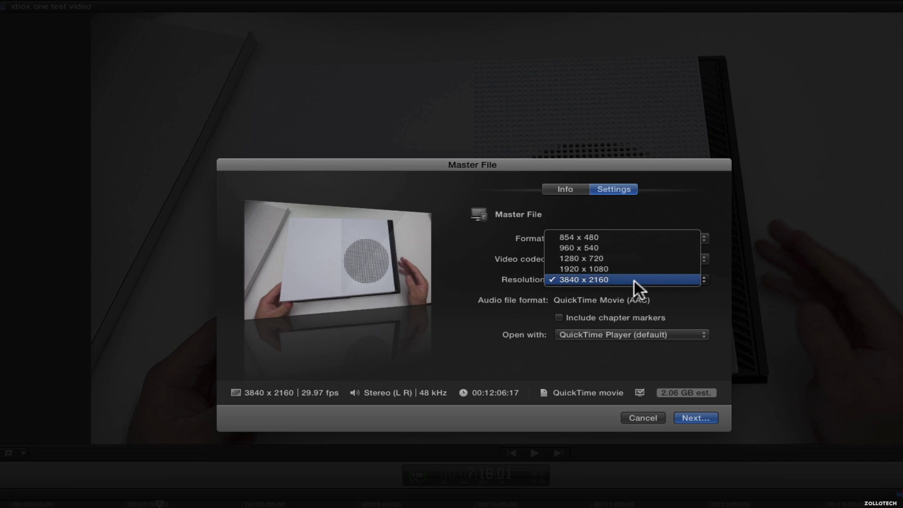
pyautogui.click(690, 305)
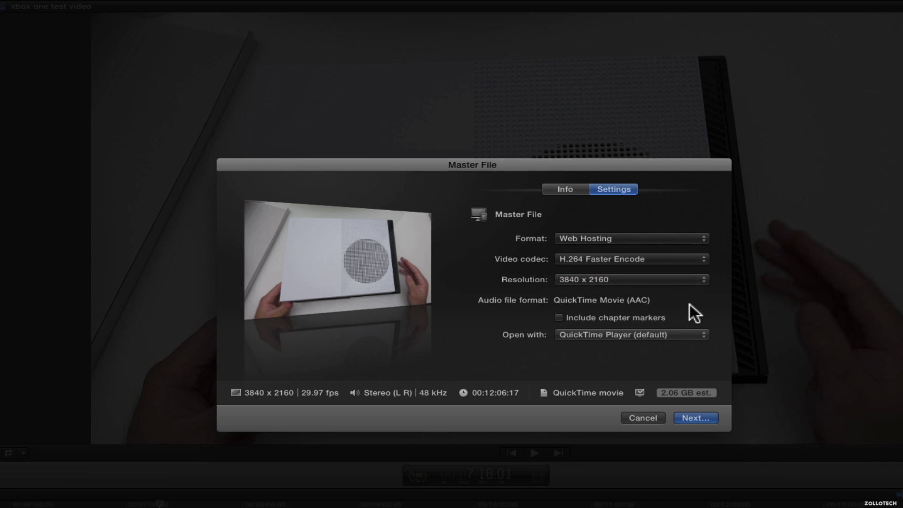
pyautogui.click(604, 277)
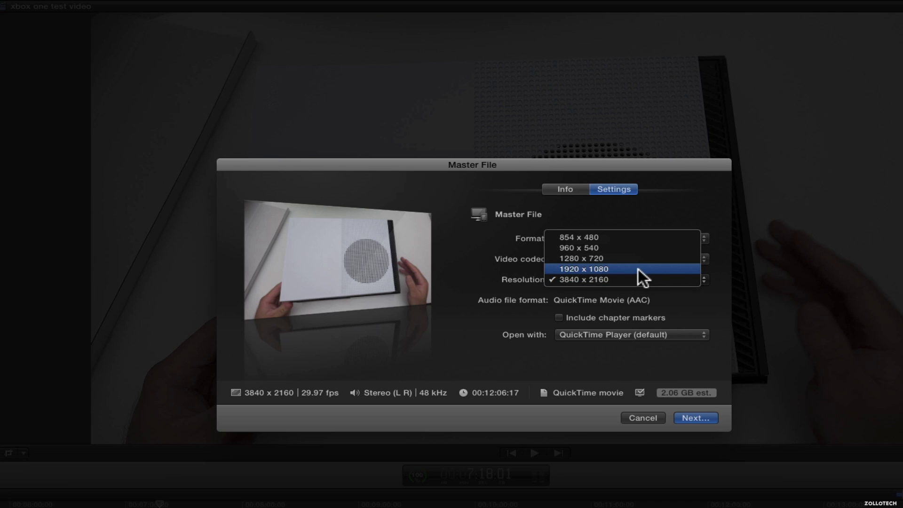
pyautogui.click(677, 296)
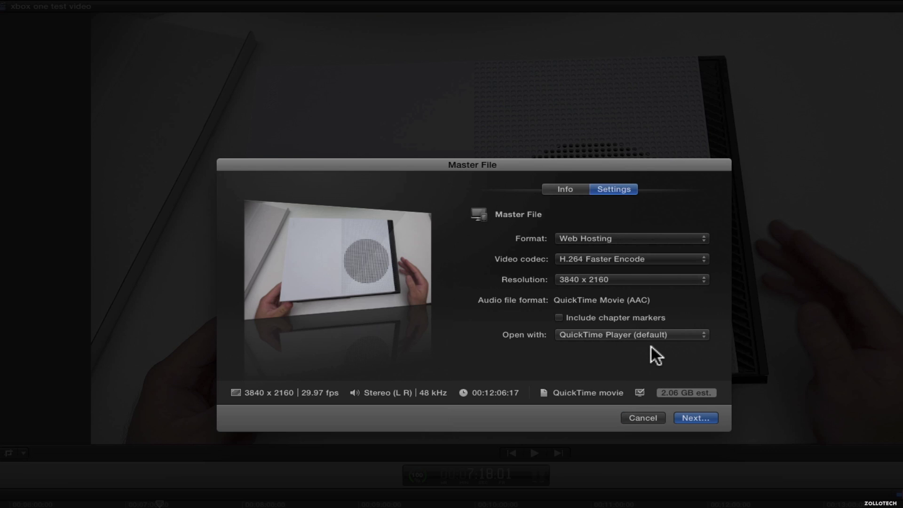
# Cancel the export at the Desktop save location, then check and close Background Tasks.
pyautogui.click(692, 418)
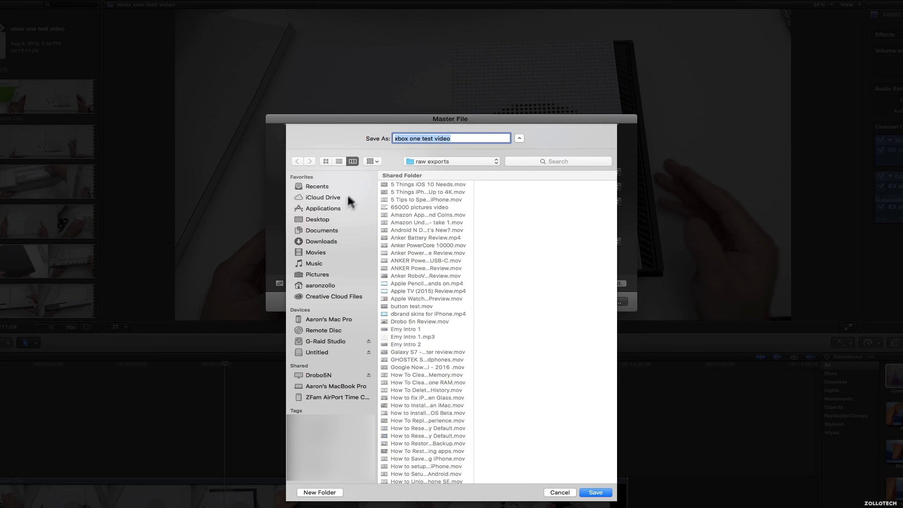
pyautogui.click(323, 220)
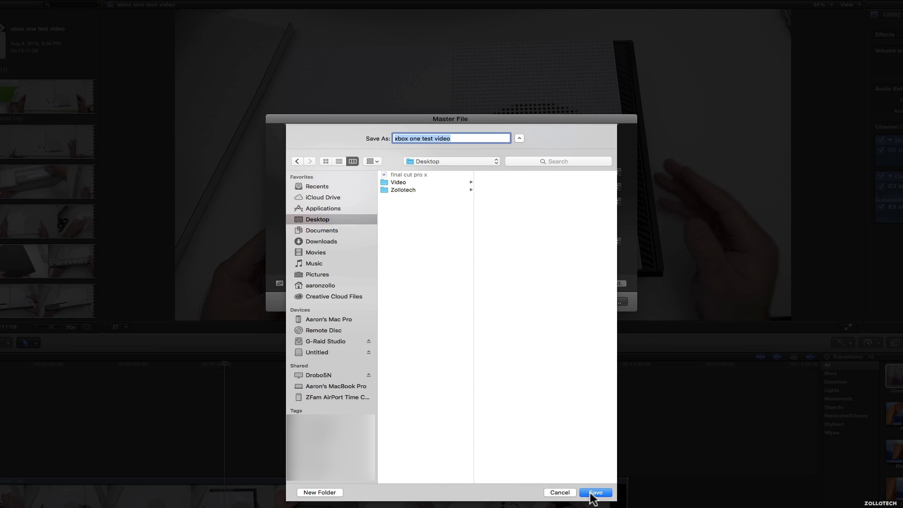
pyautogui.click(561, 492)
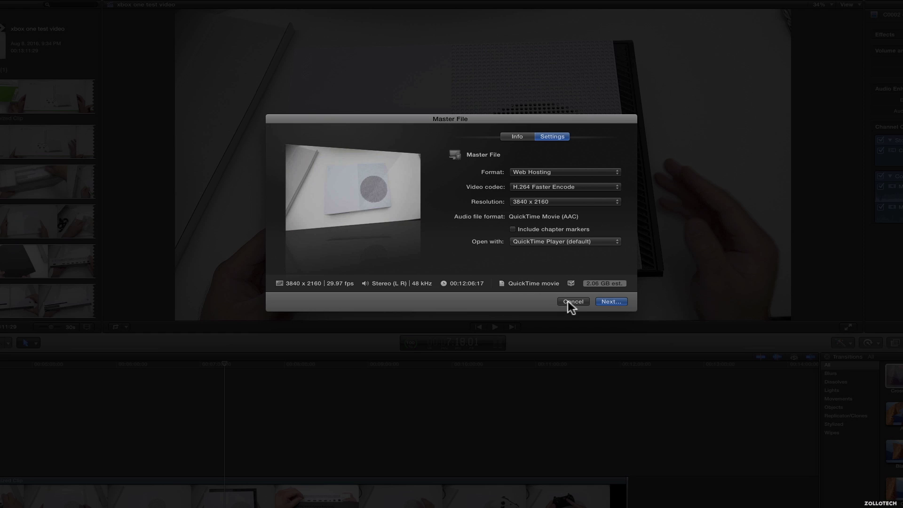
pyautogui.click(568, 301)
pyautogui.click(406, 344)
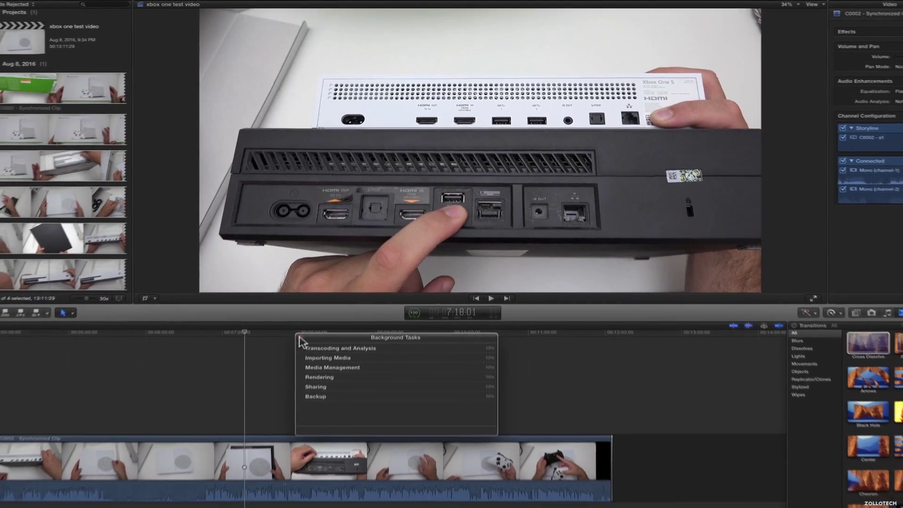
pyautogui.click(287, 370)
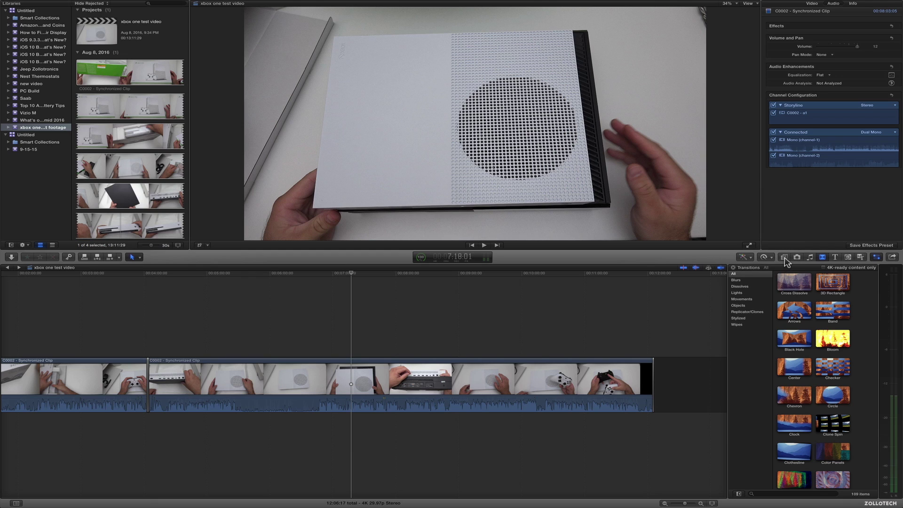
# Drag Color Correction from the Color effects onto the clip and view its Video inspector.
pyautogui.click(785, 257)
pyautogui.click(737, 310)
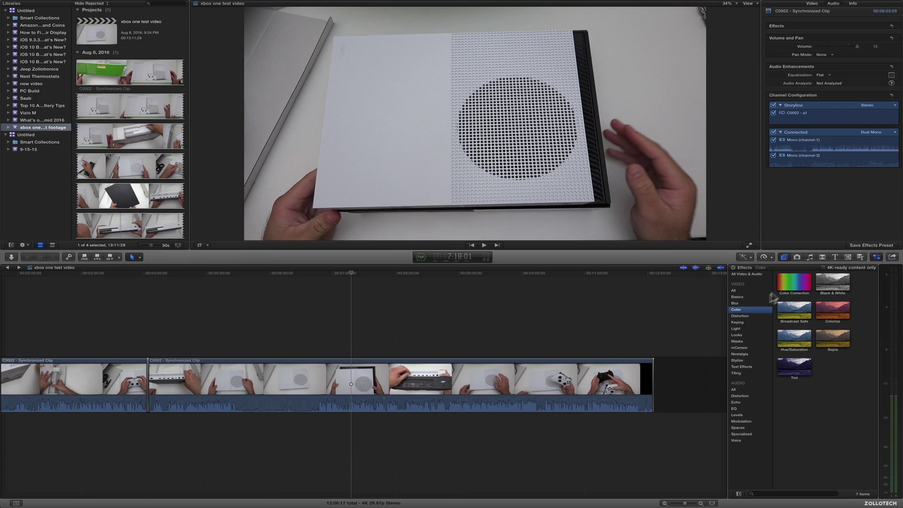
pyautogui.moveTo(807, 283); pyautogui.dragTo(537, 372)
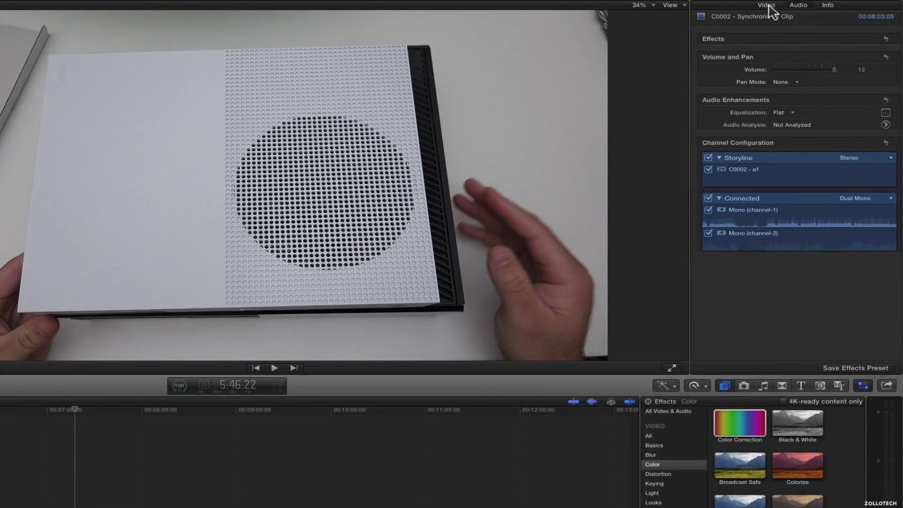
pyautogui.click(813, 3)
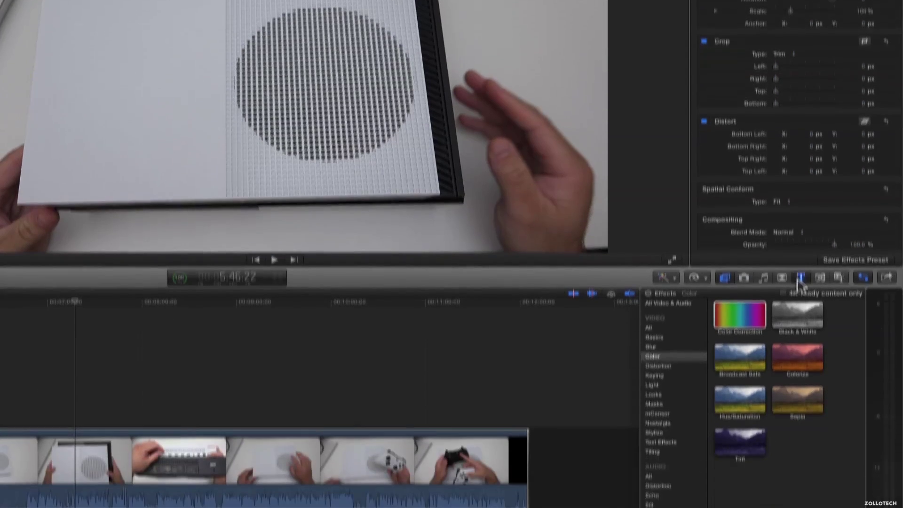
pyautogui.press('alt+super+1')
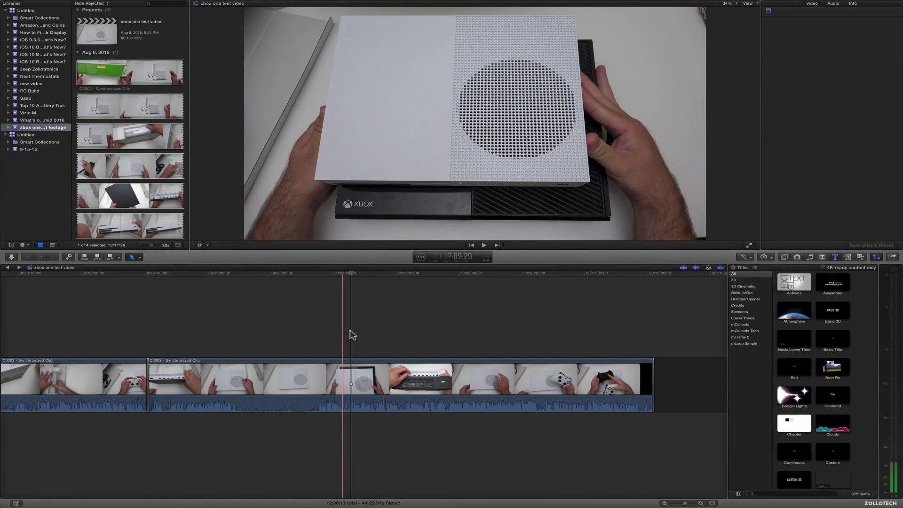
pyautogui.click(353, 335)
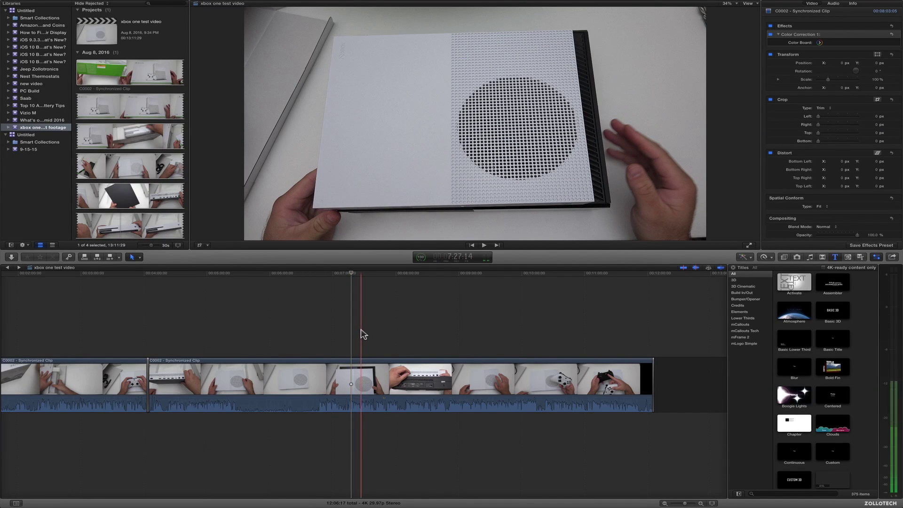